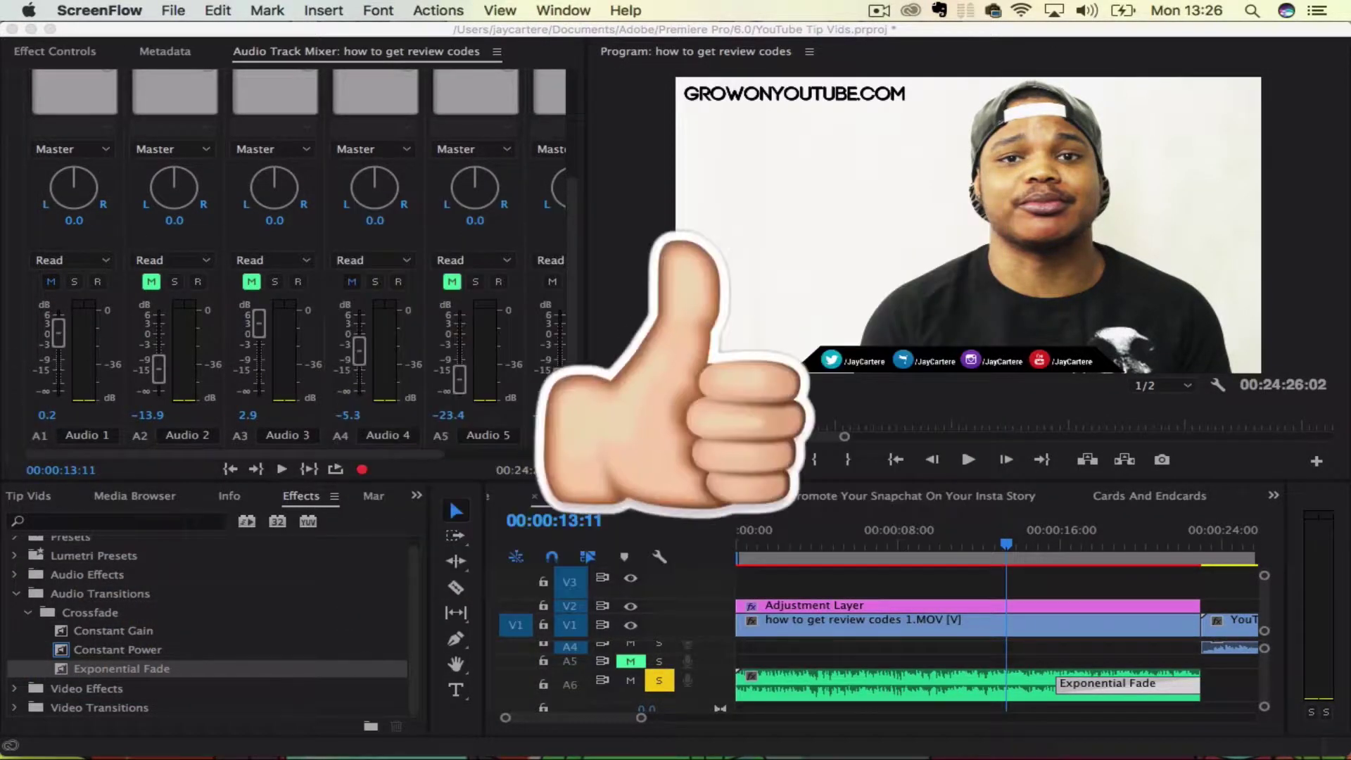
- Zoom out the timeline, select the 'how to get review codes' clip and show its Effect Controls
click(643, 720)
mouse_move(733, 721)
mouse_down()
mouse_move(724, 711)
mouse_move(737, 706)
mouse_up()
click(853, 630)
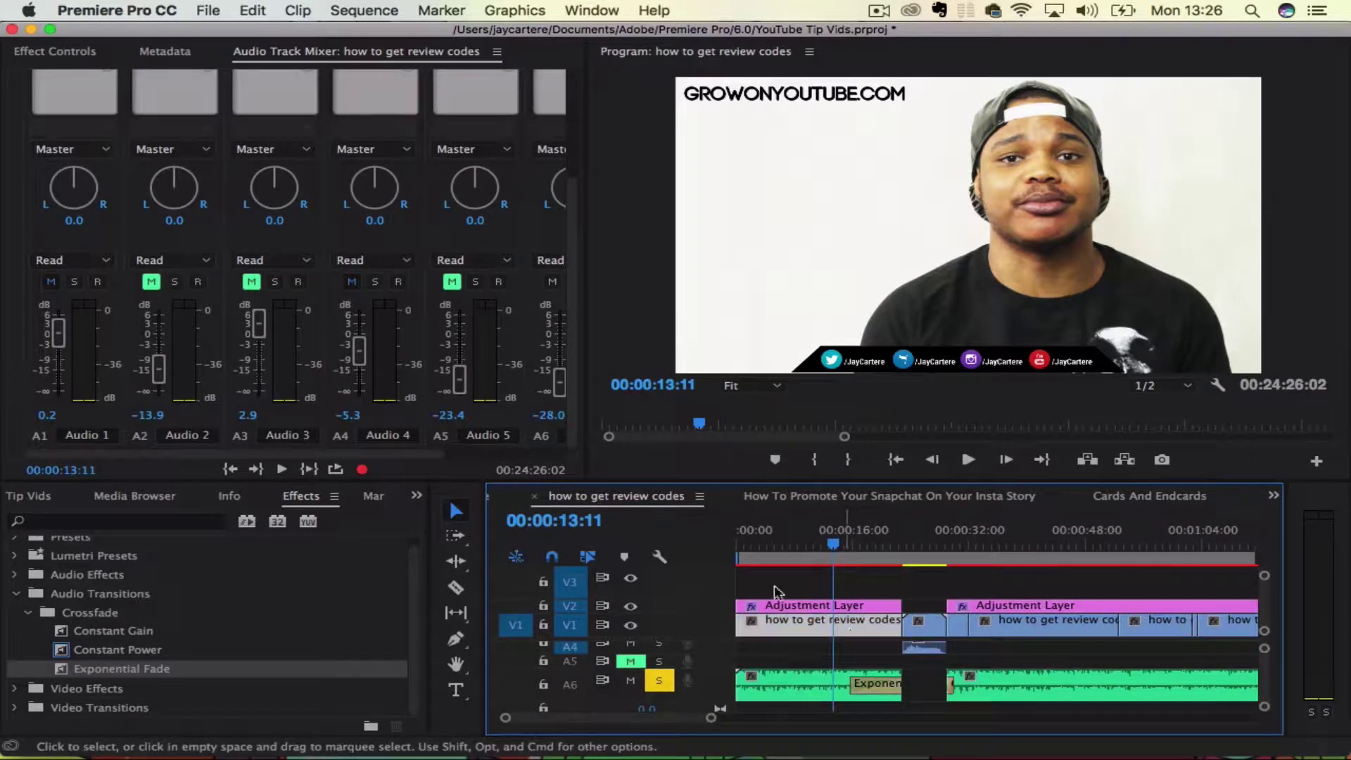
click(89, 56)
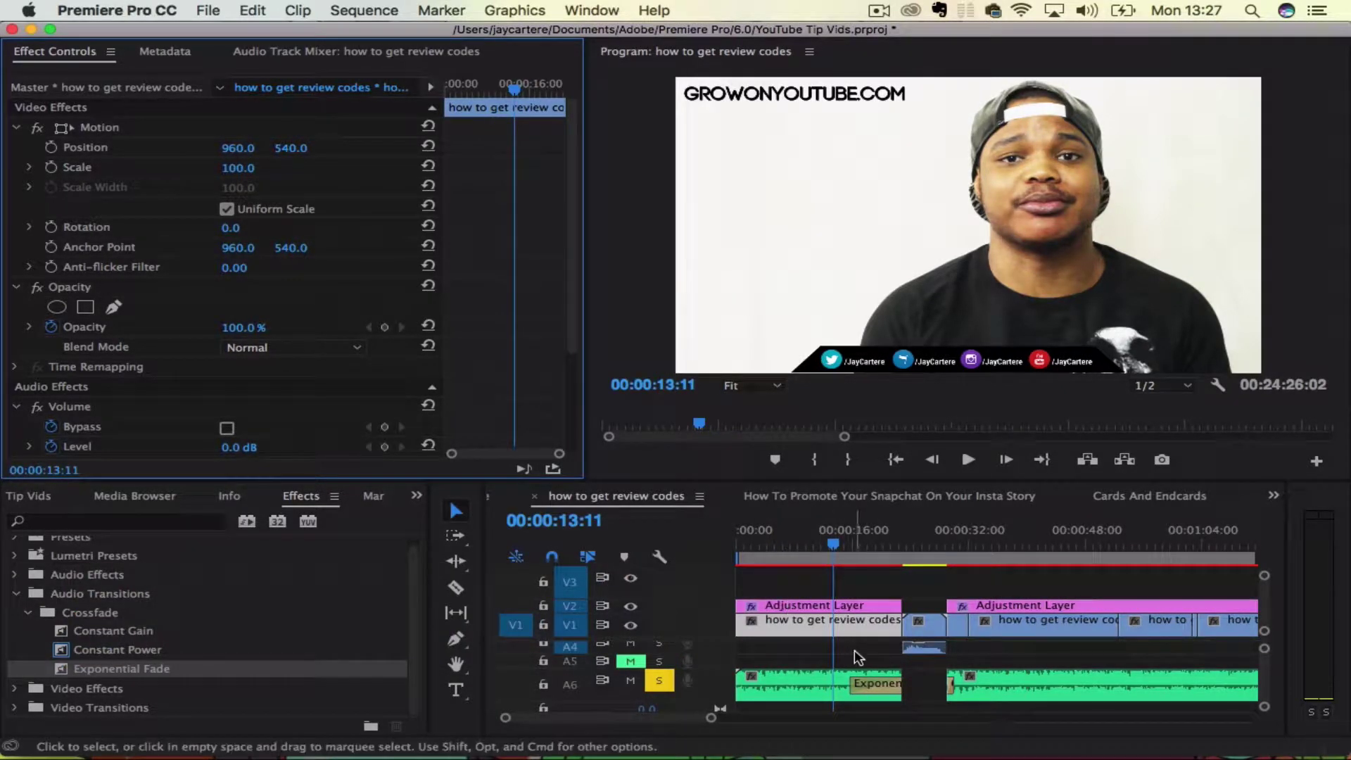
- Toggle solo and mute on audio track A6, leaving it soloed
click(659, 681)
scroll(636, 681, up, 2)
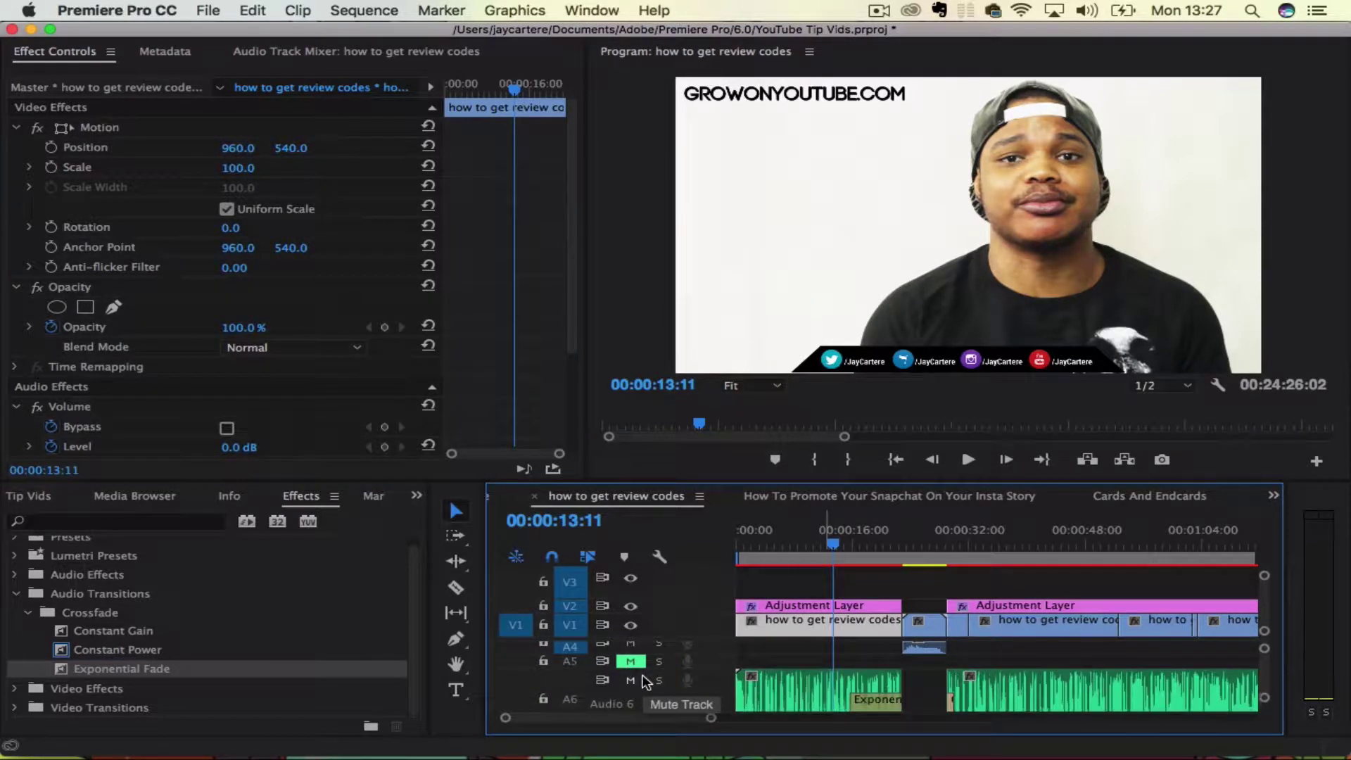
scroll(644, 686, down, 2)
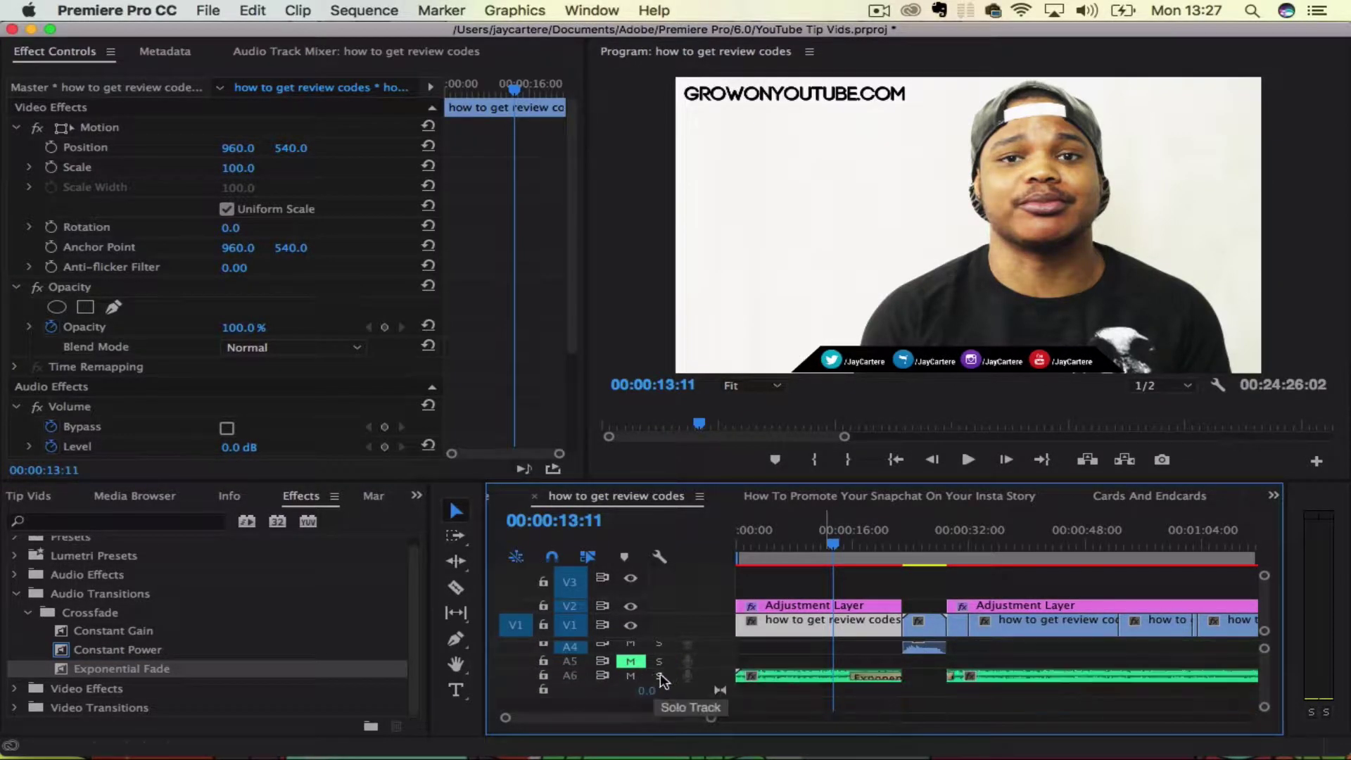
click(659, 676)
click(628, 681)
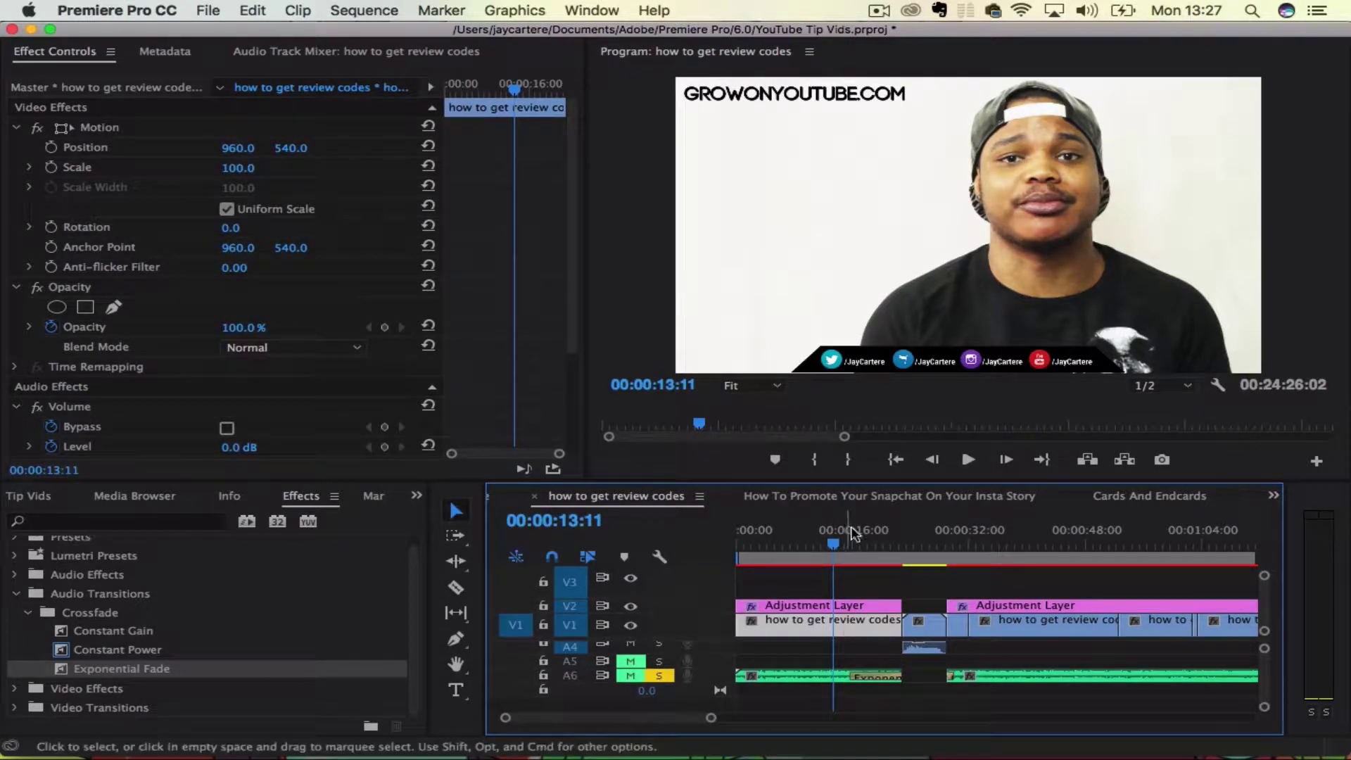
- Play the sequence from the start with the playhead at 0
drag(832, 544, 732, 548)
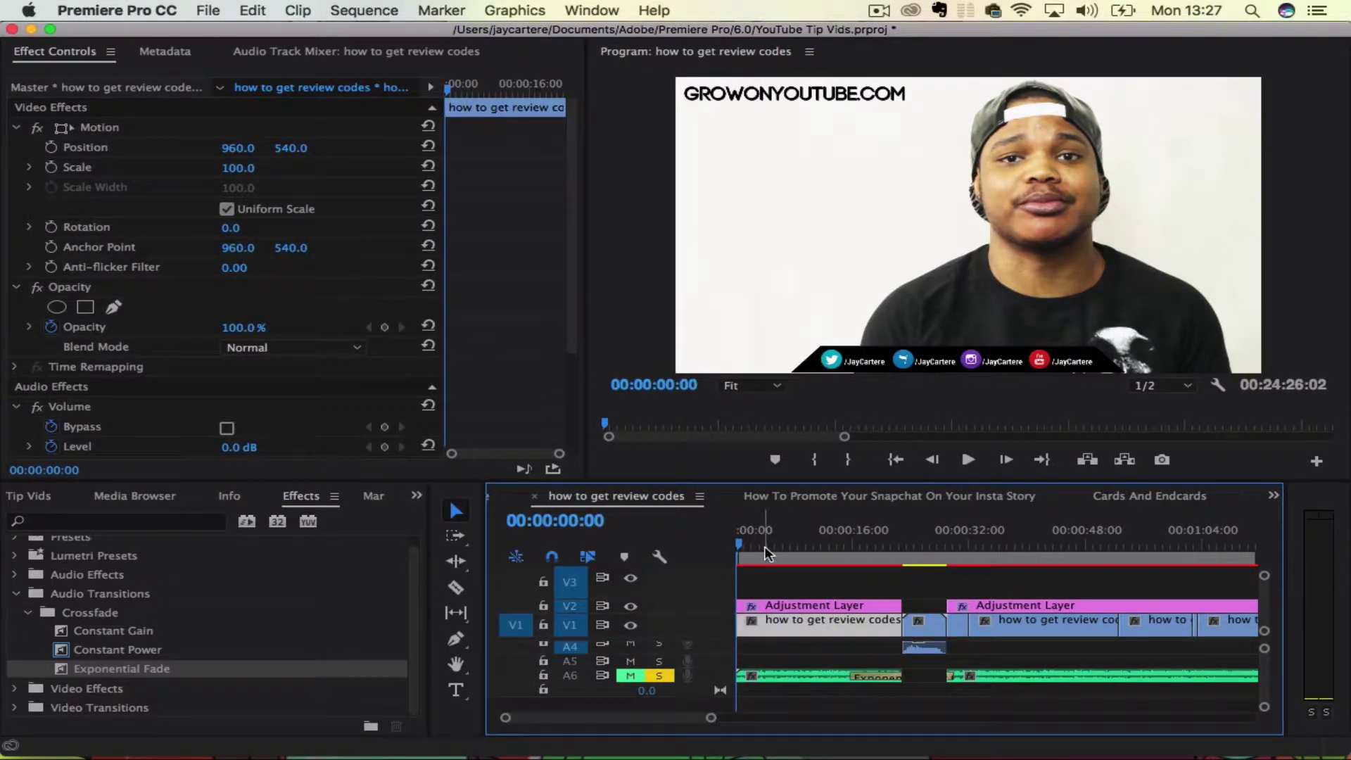
key(space)
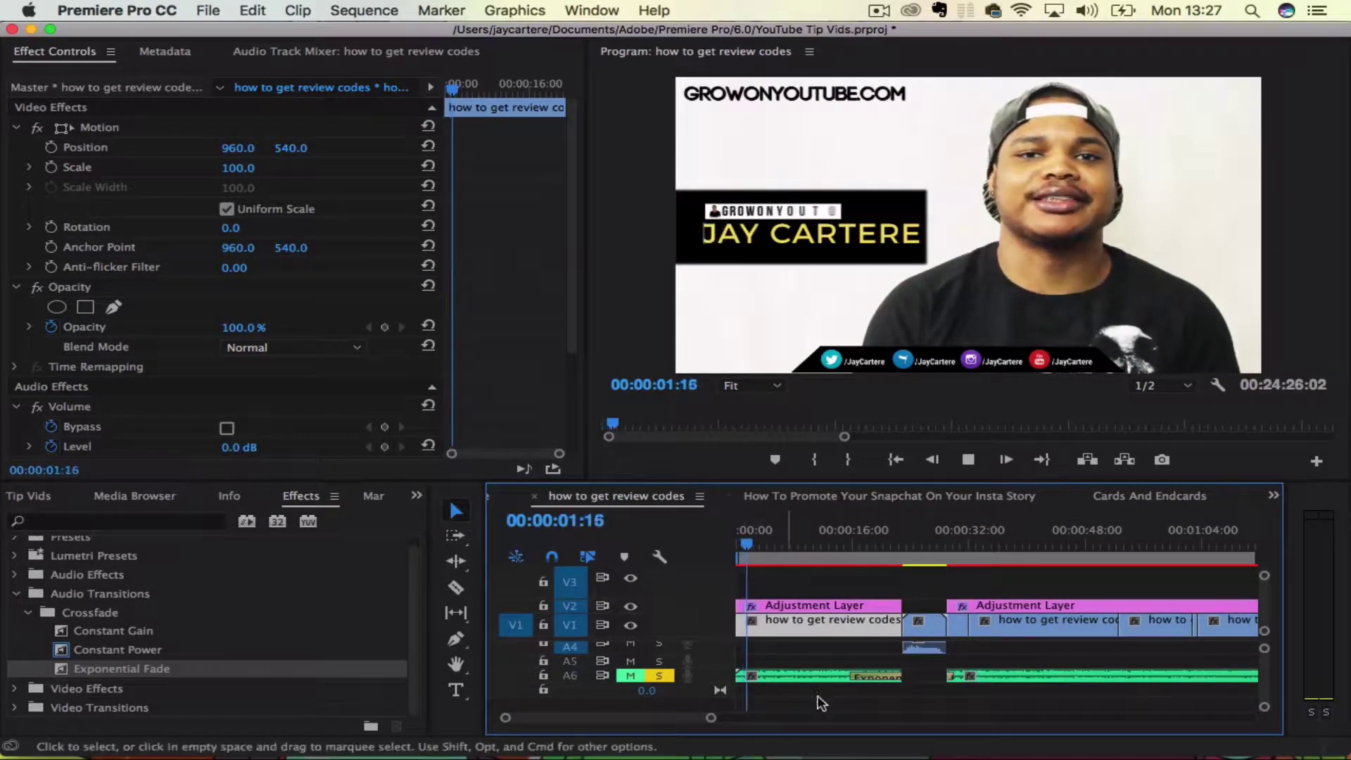
key(space)
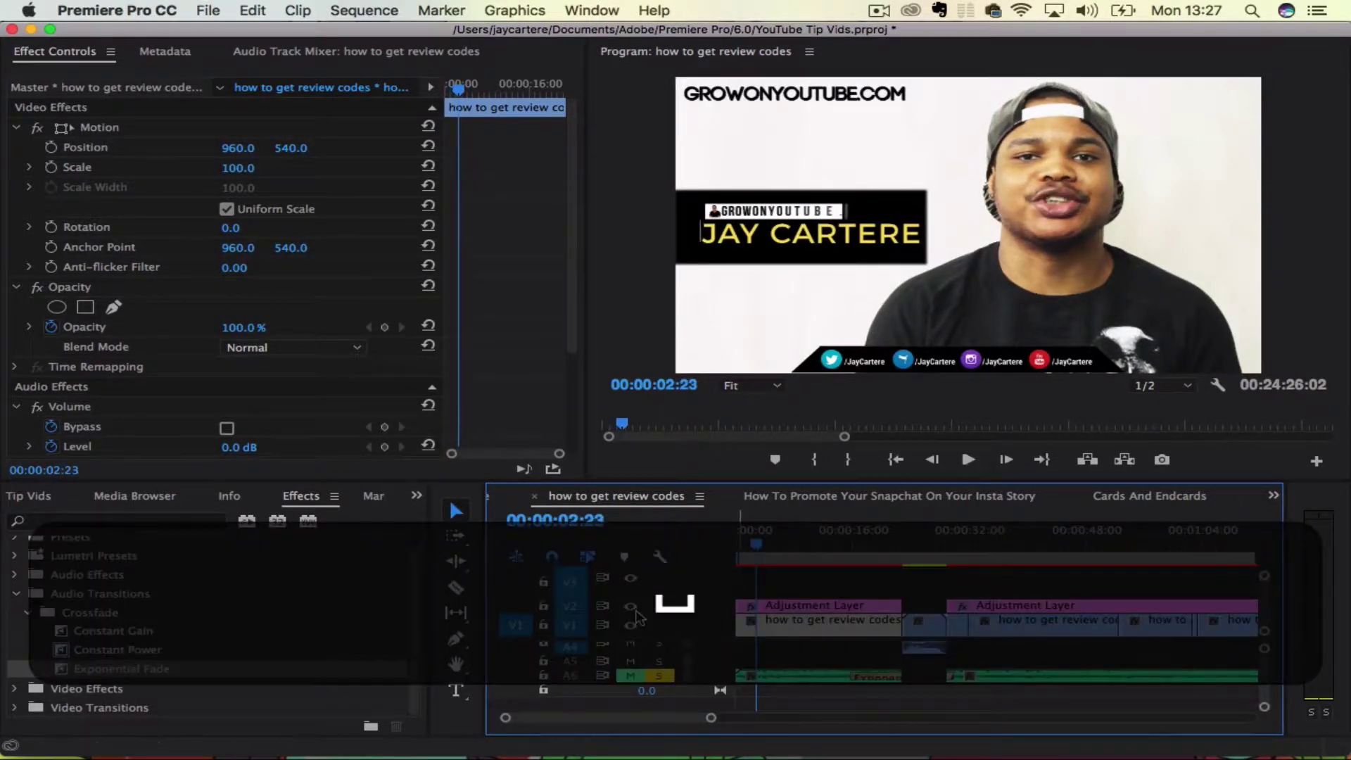
- Hide the V2 adjustment layer, preview the ungraded footage, and twirl open the Scale property
click(630, 606)
drag(752, 539, 835, 548)
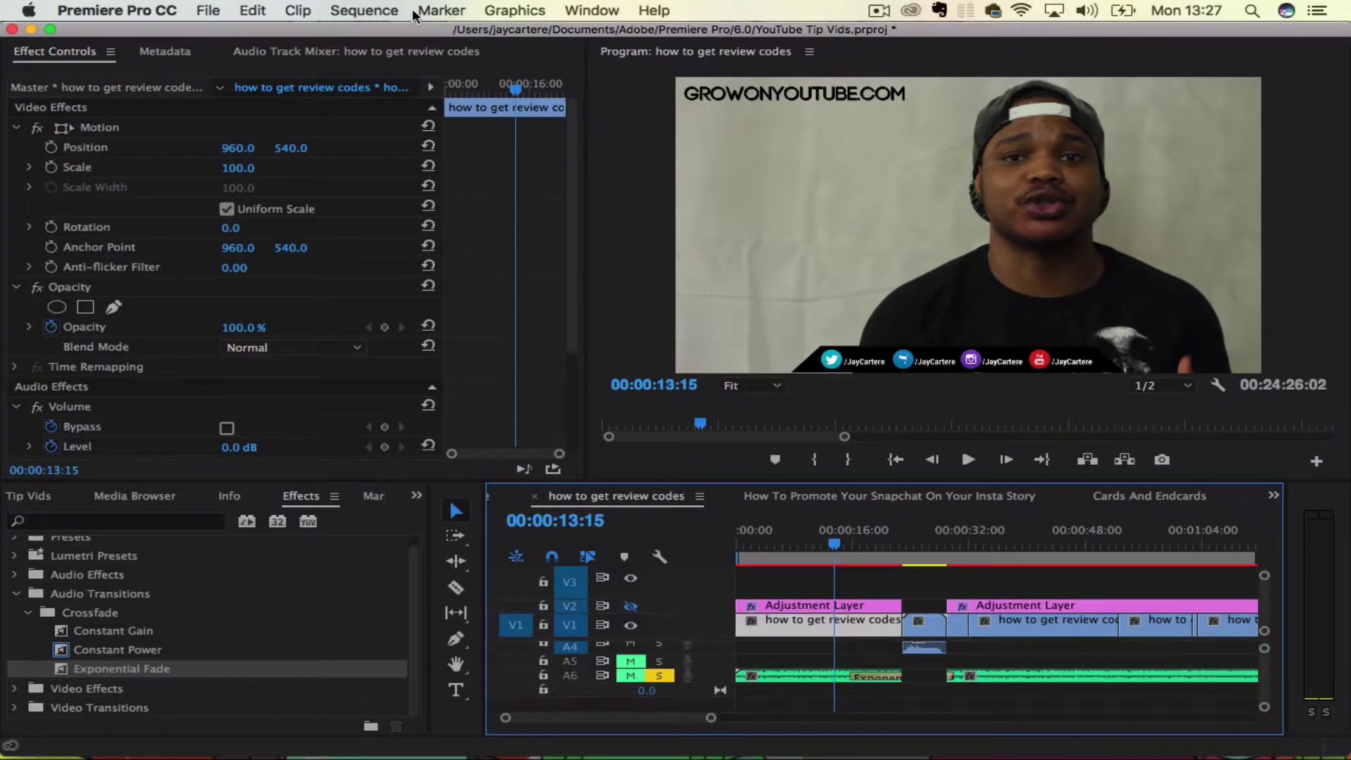
click(583, 7)
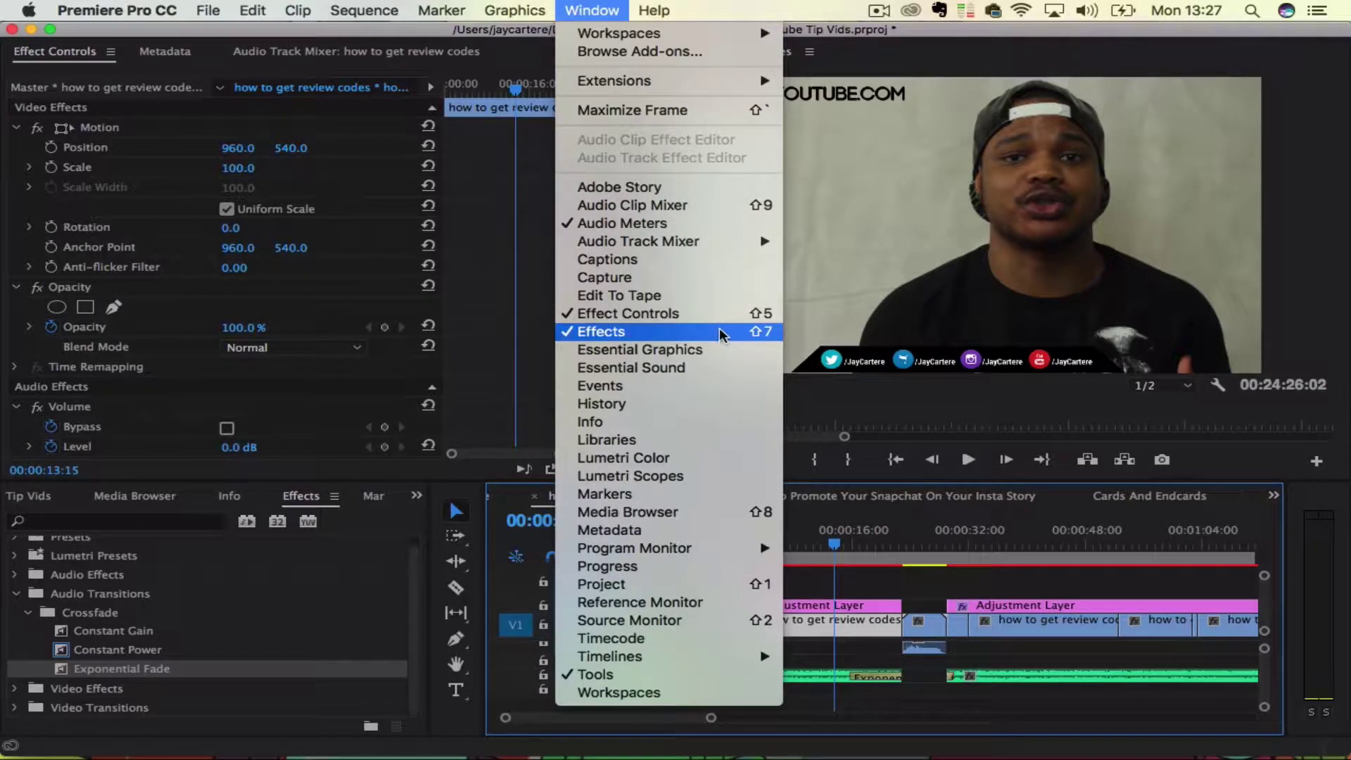
key(Escape)
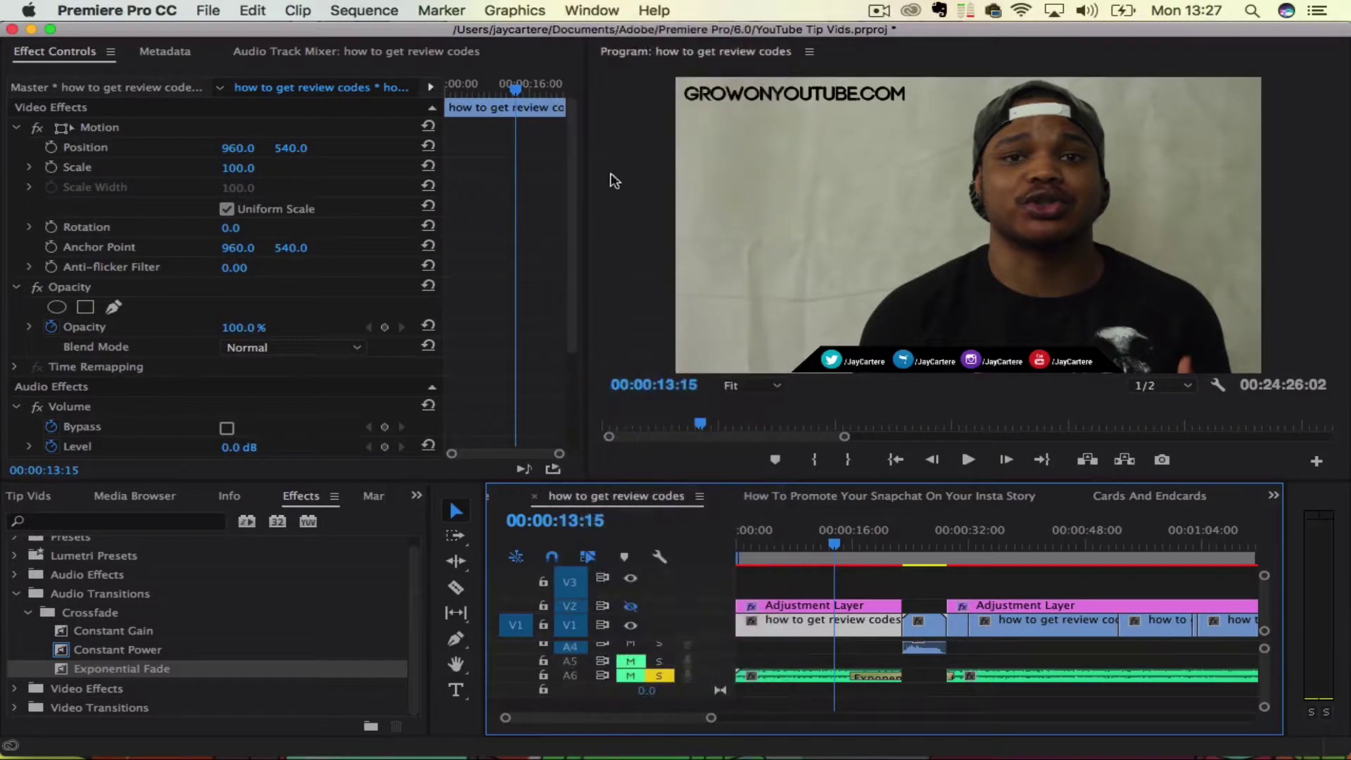
click(28, 169)
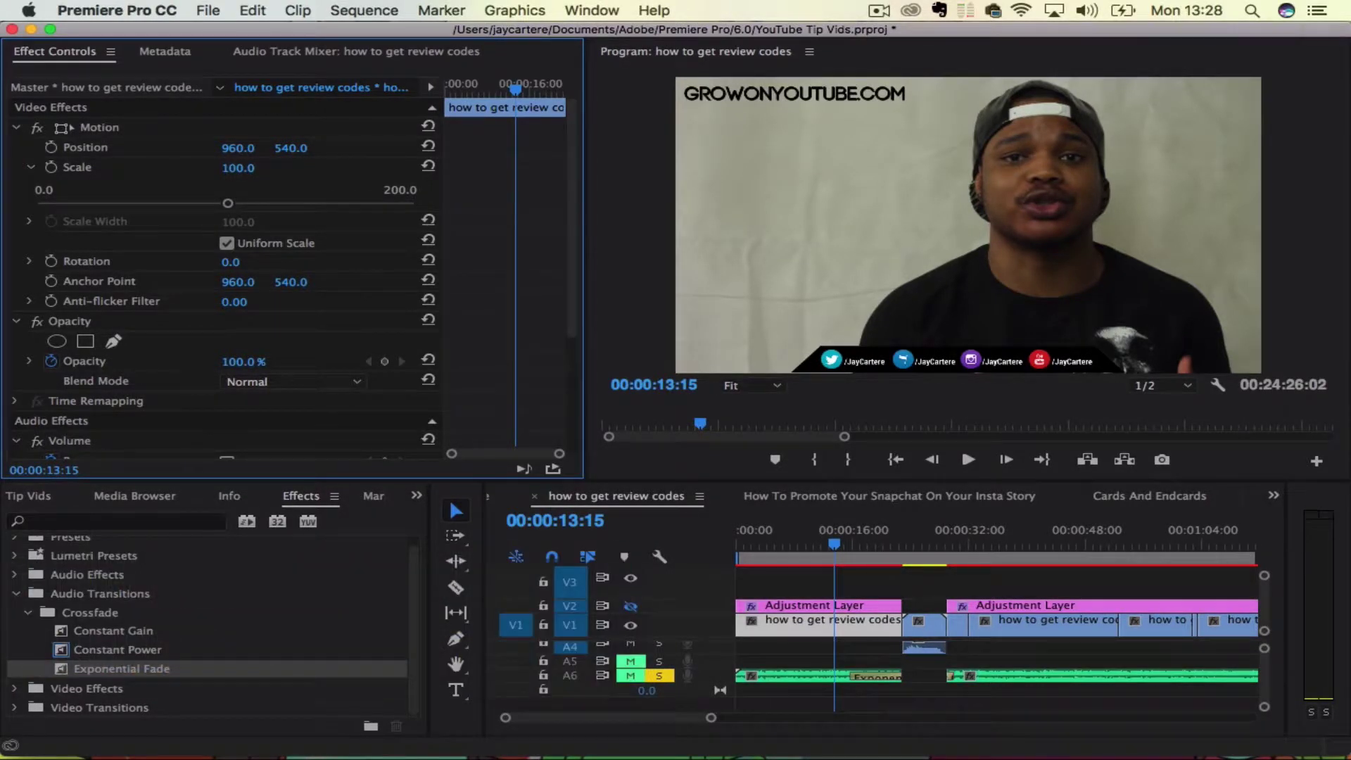
- Punch the clip in to Scale 139.1 and lower Position Y to 726 to keep the cap in frame
drag(238, 168, 192, 178)
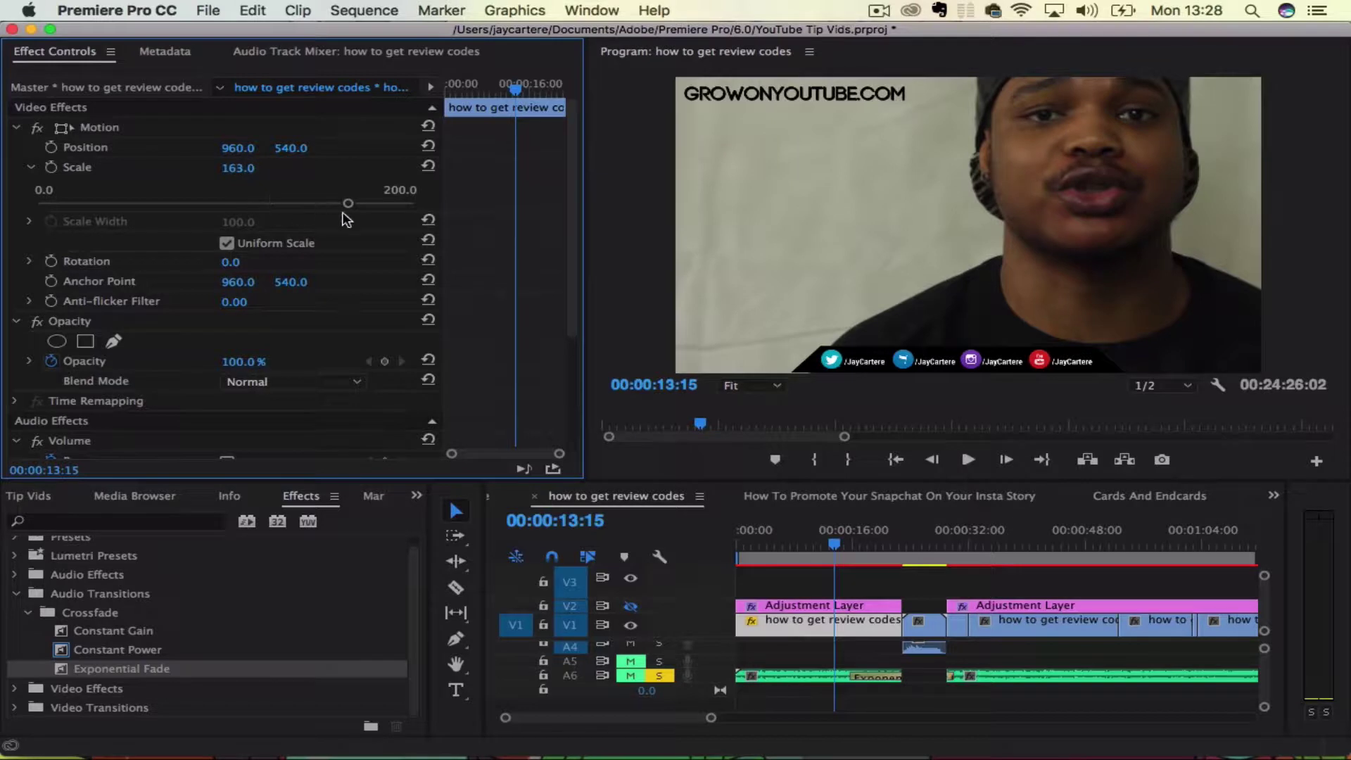
drag(349, 212, 231, 218)
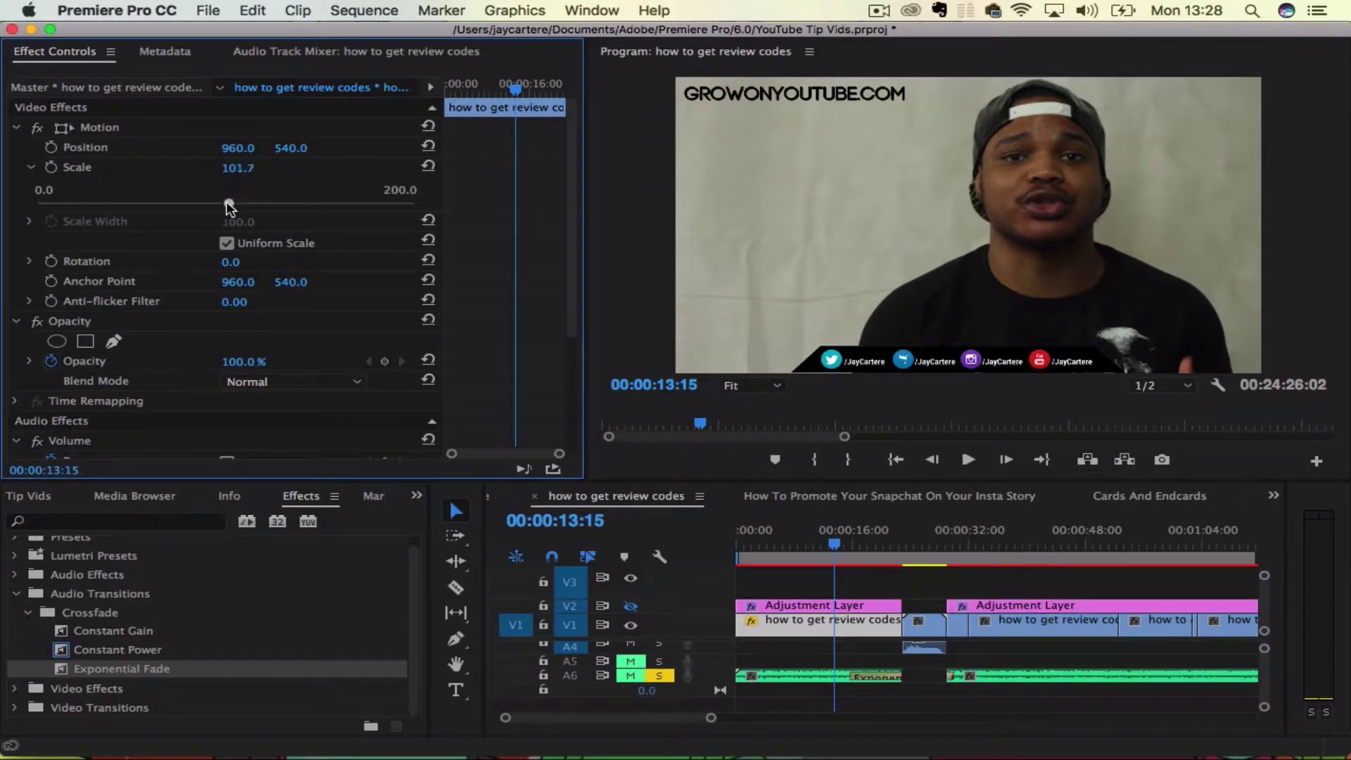
drag(229, 206, 299, 208)
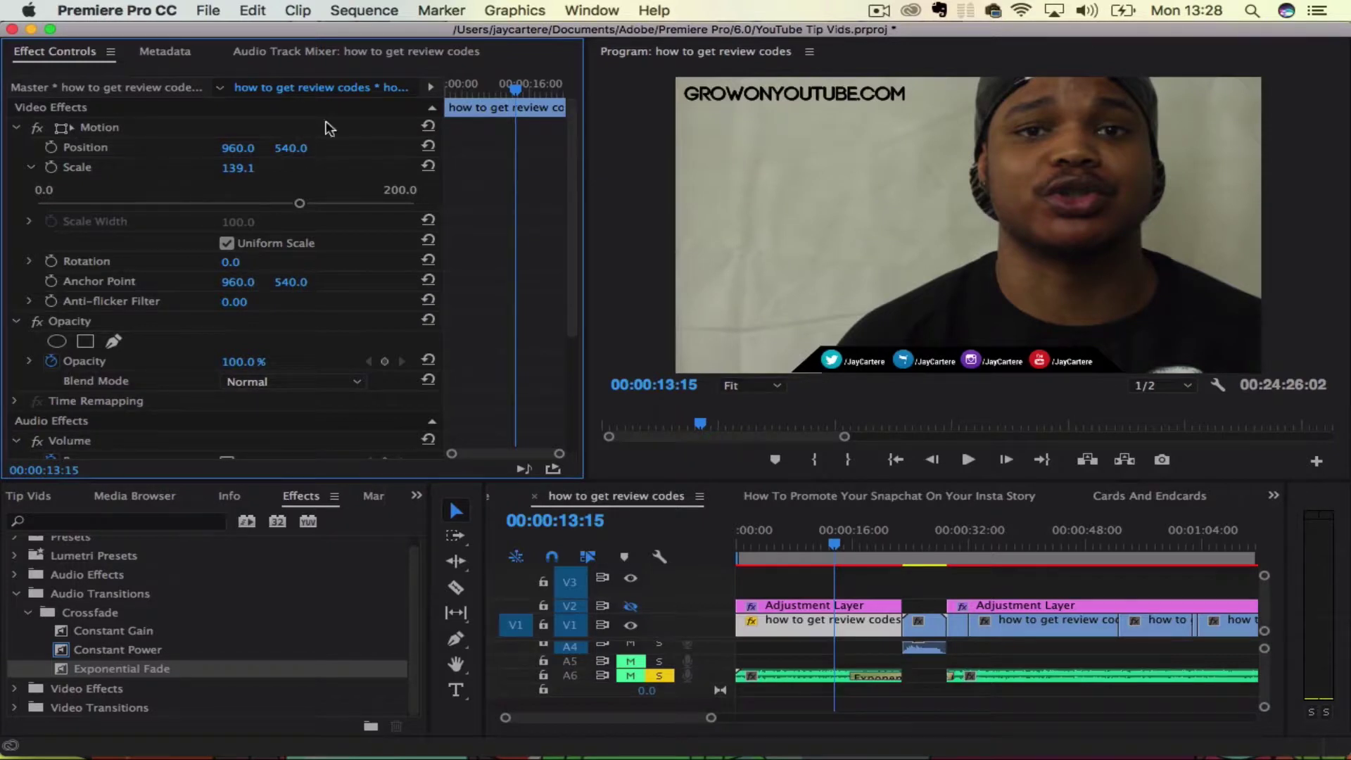
drag(290, 148, 429, 148)
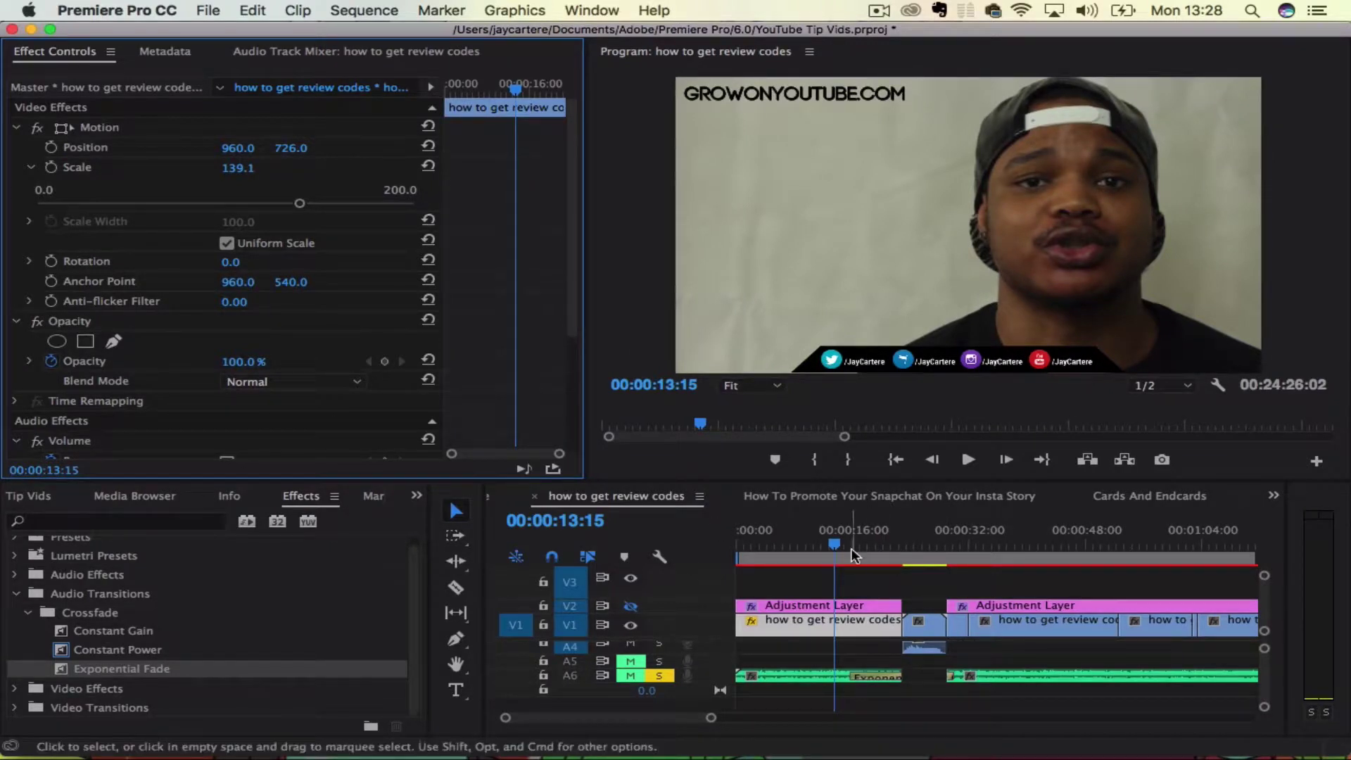
click(855, 634)
- Split the clip at 00:00:13:15 and reset the first piece to Scale 100, Position Y 540
key(super+k)
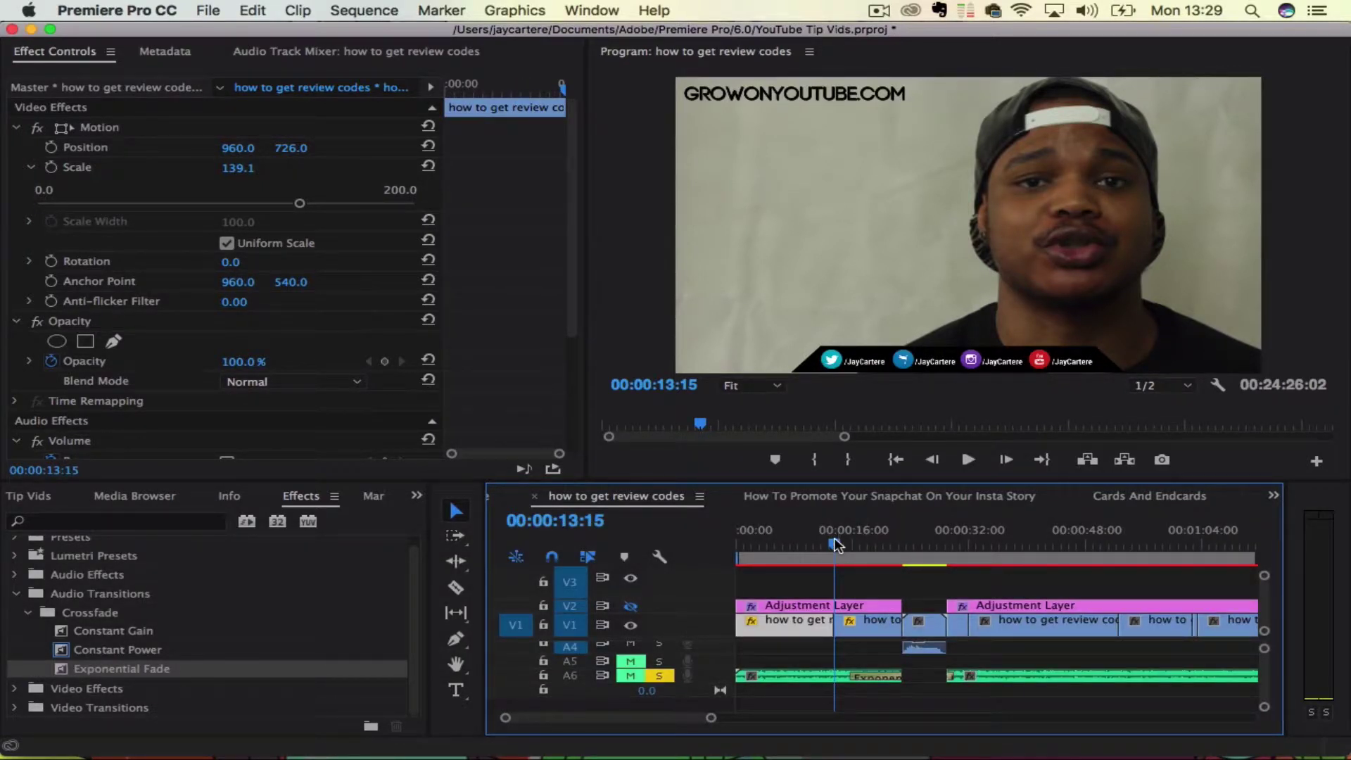
drag(835, 545, 816, 545)
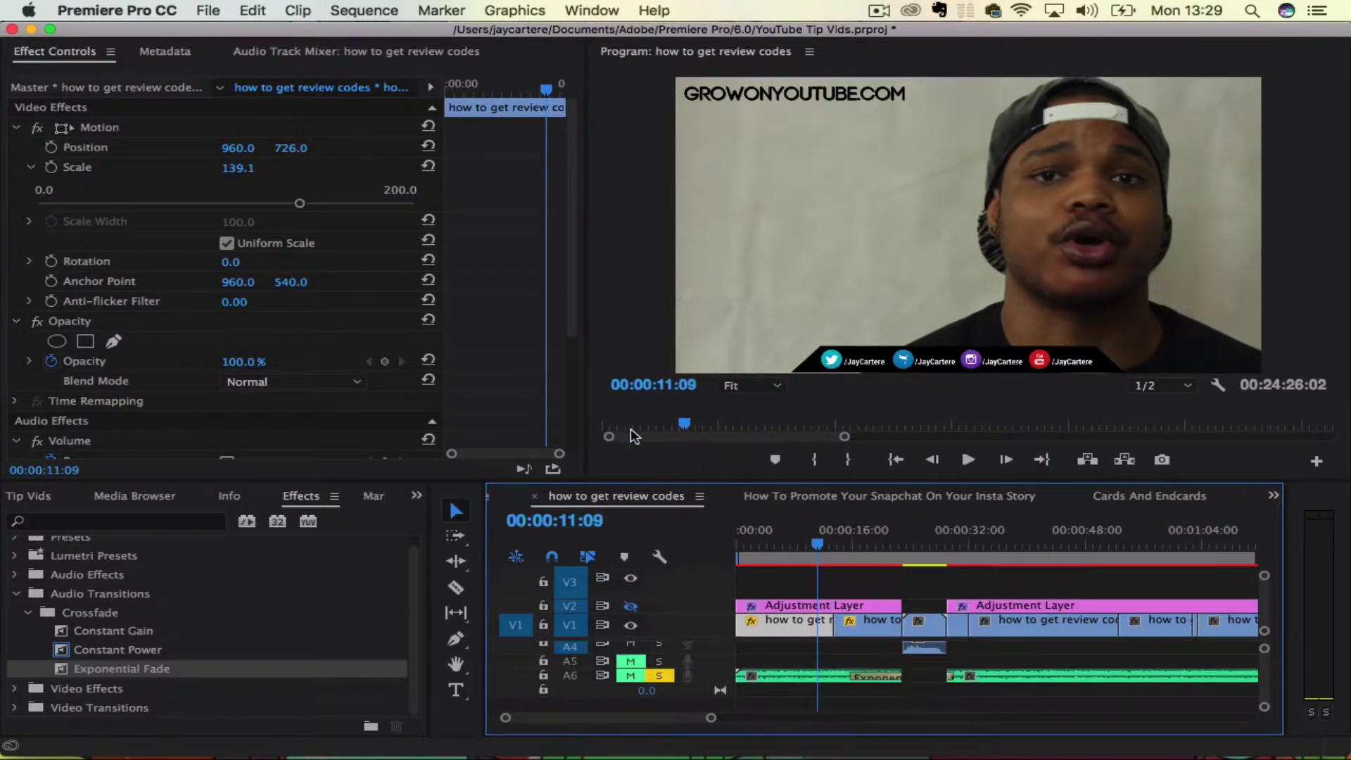
click(239, 169)
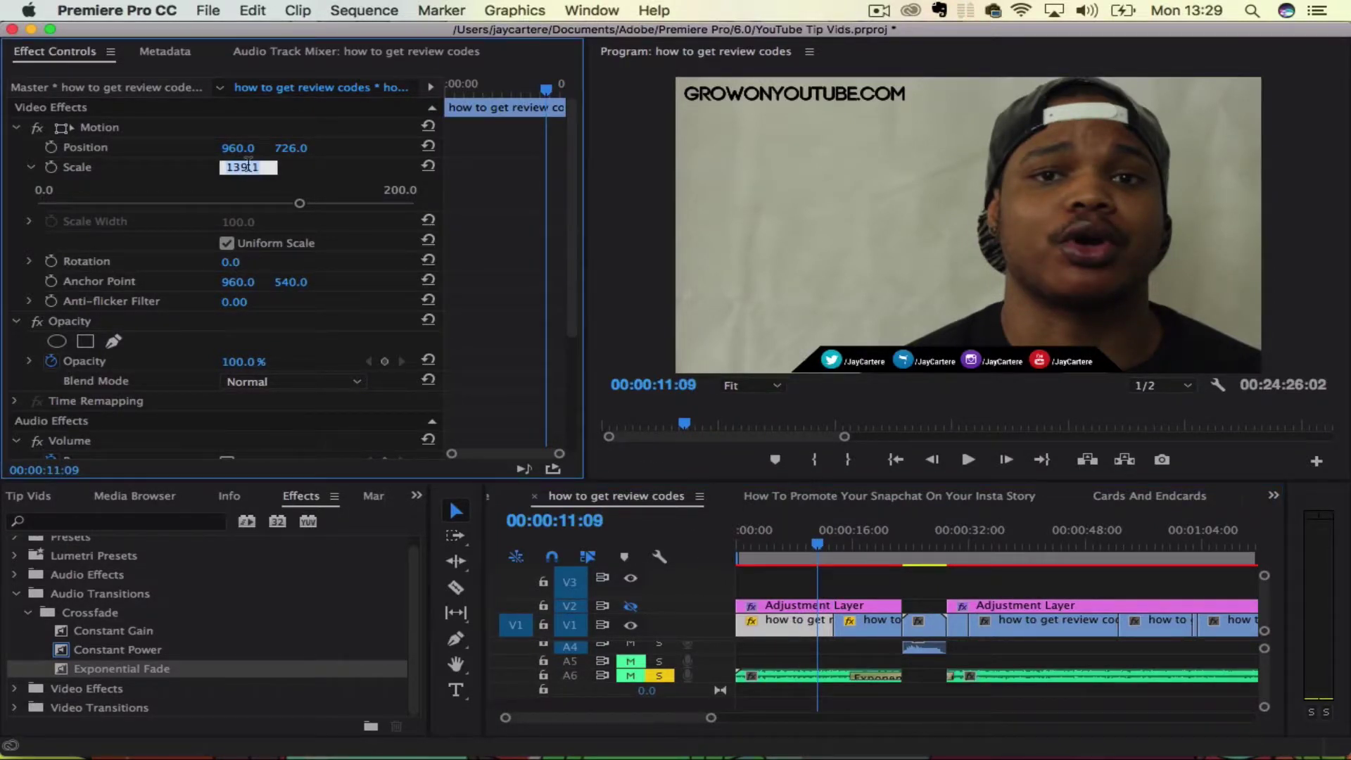
text(100)
key(Return)
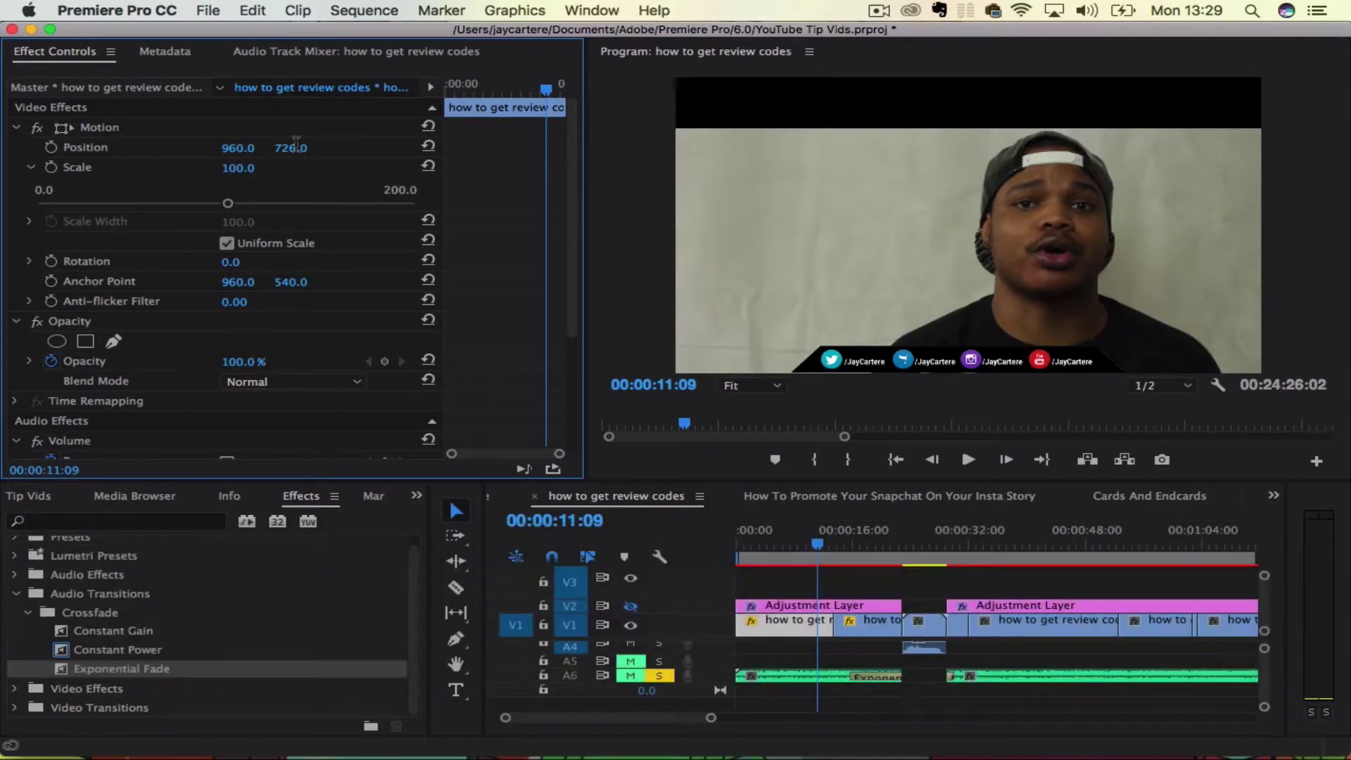
click(297, 147)
text(540)
key(Return)
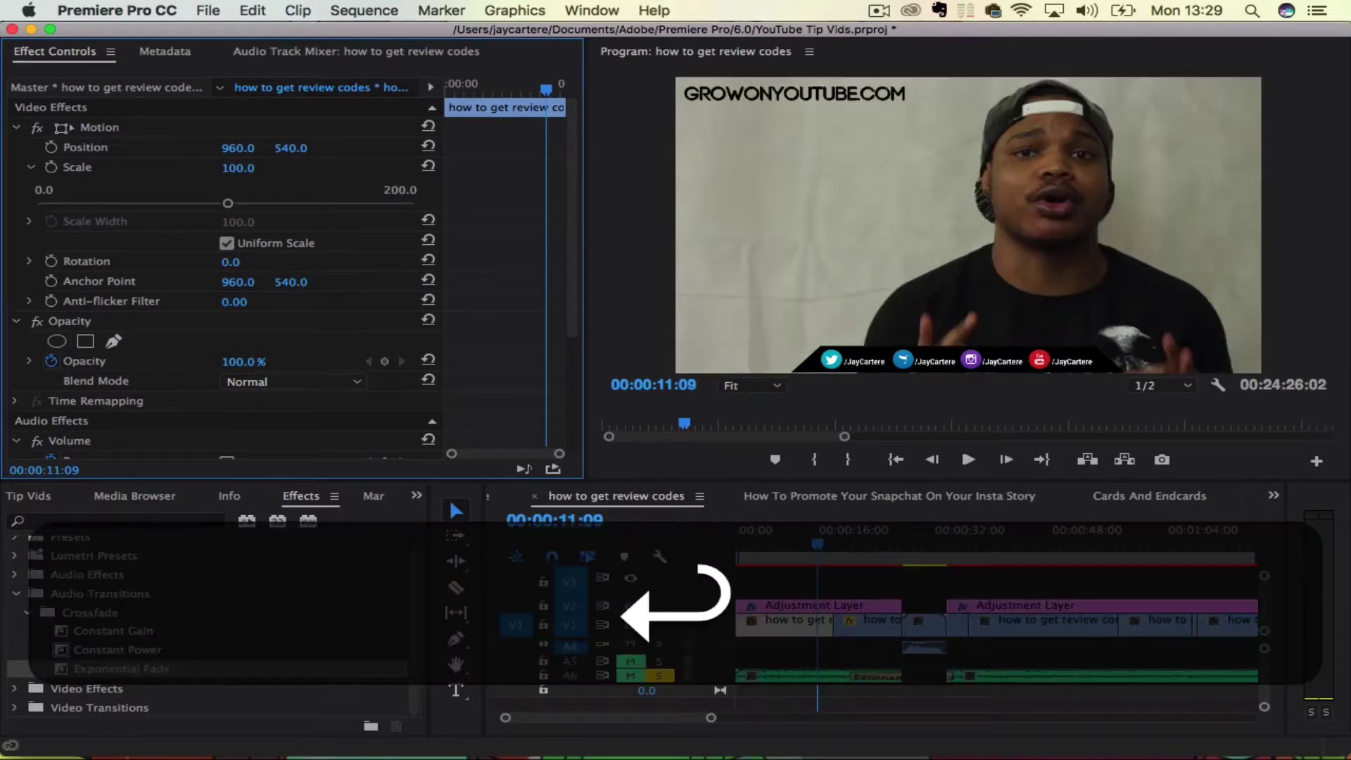
- Play back the cut, then select the middle clip piece to inspect its motion settings
key(space)
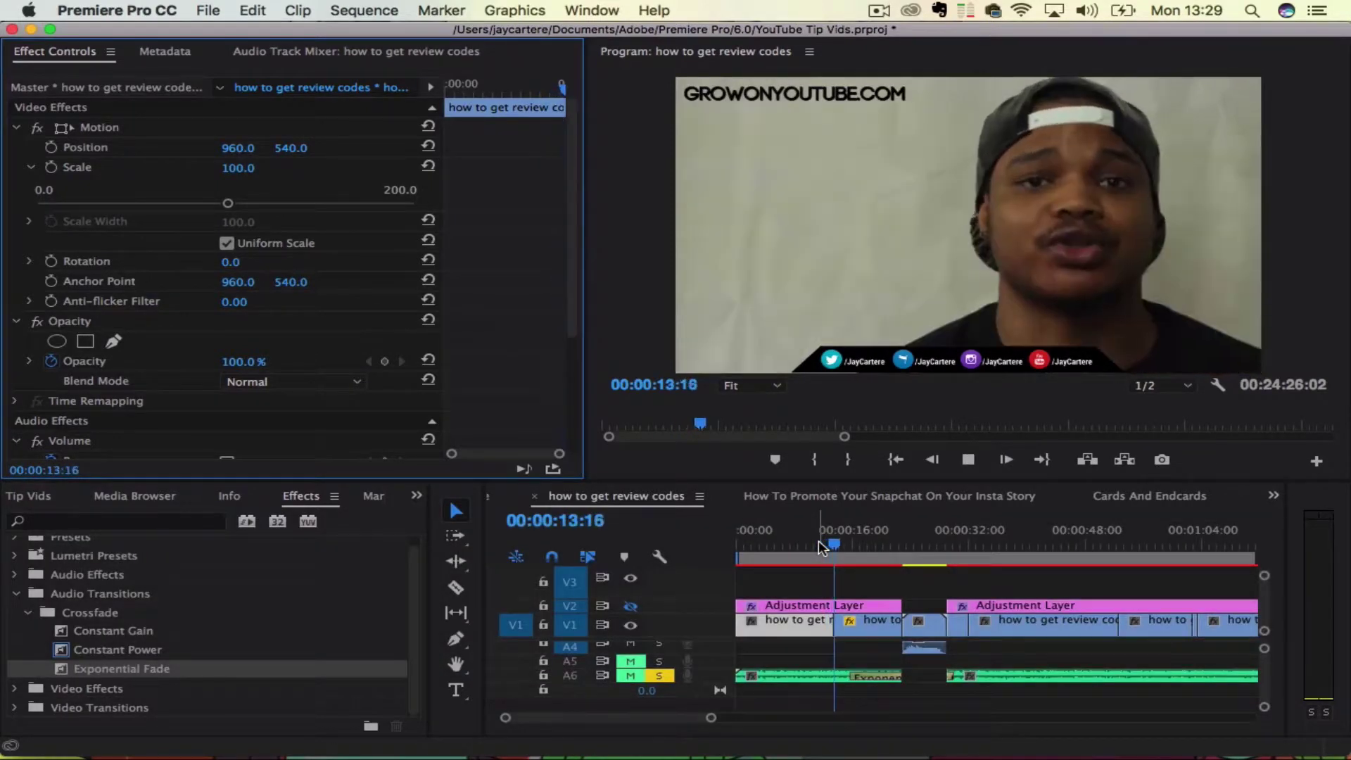
key(space)
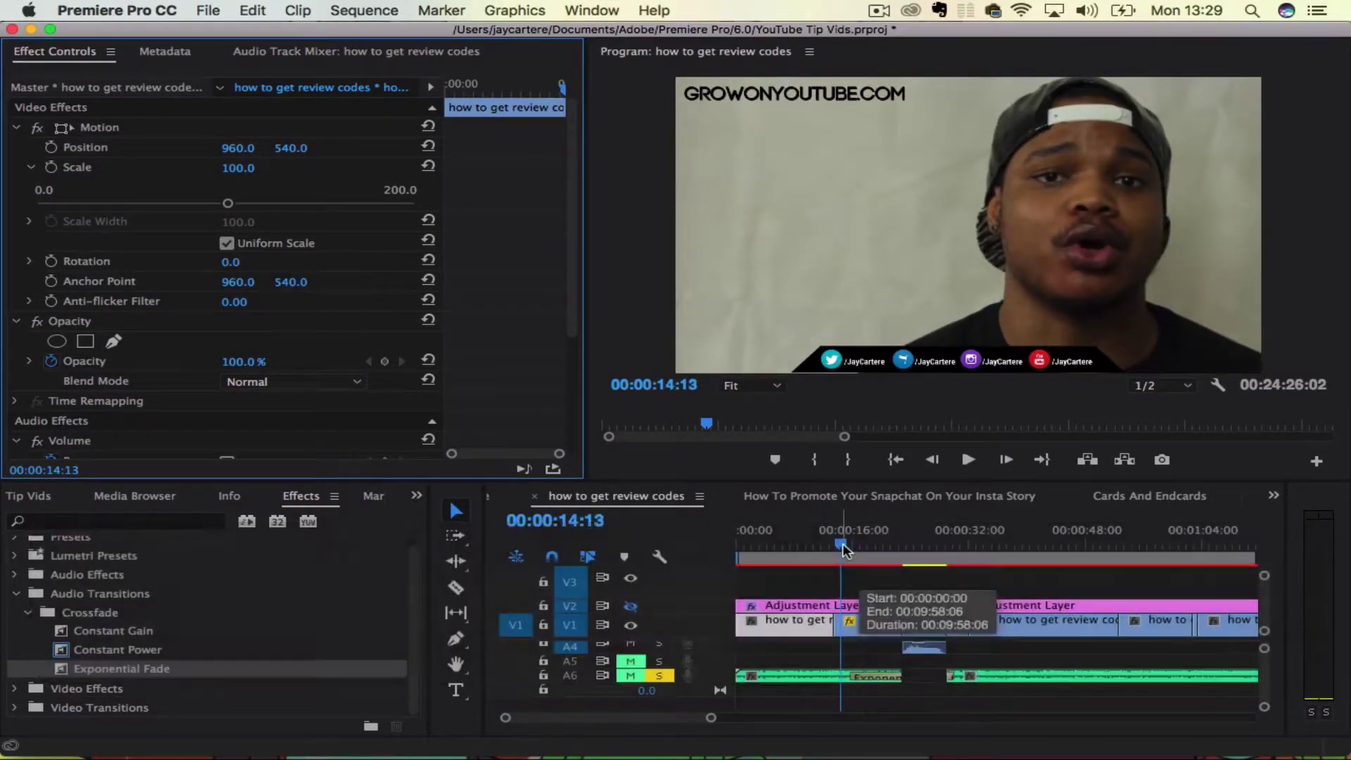
drag(840, 545, 832, 551)
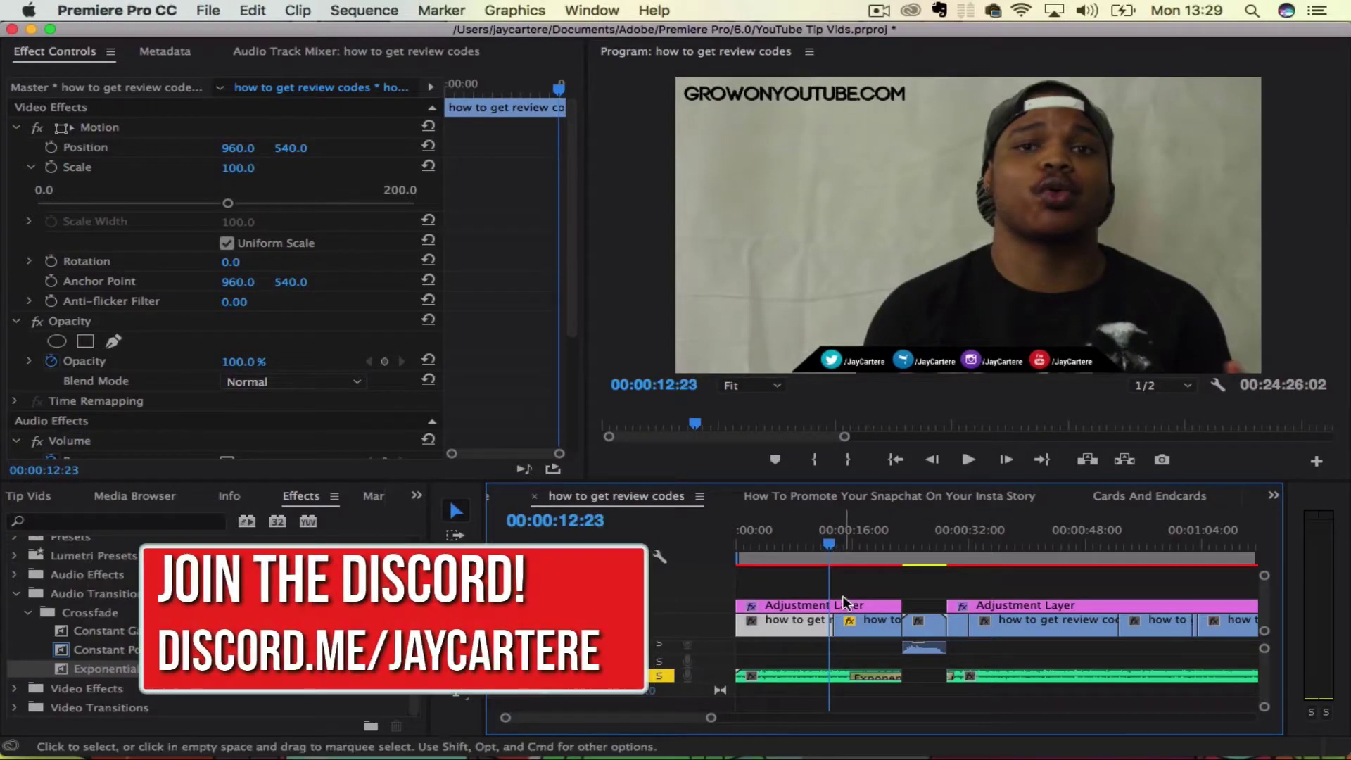
click(867, 633)
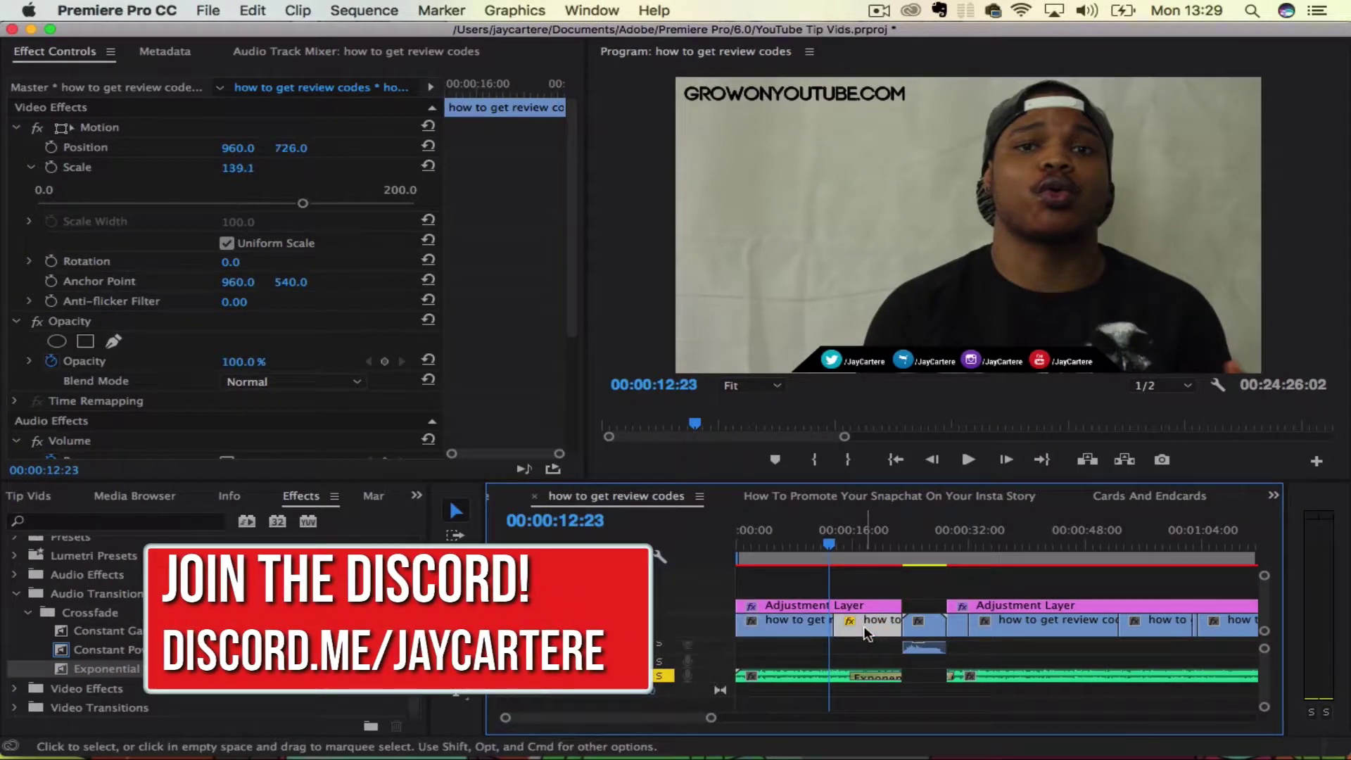
- Undo the last two edits, then select the first clip and edit its Position Y value
key(super+z)
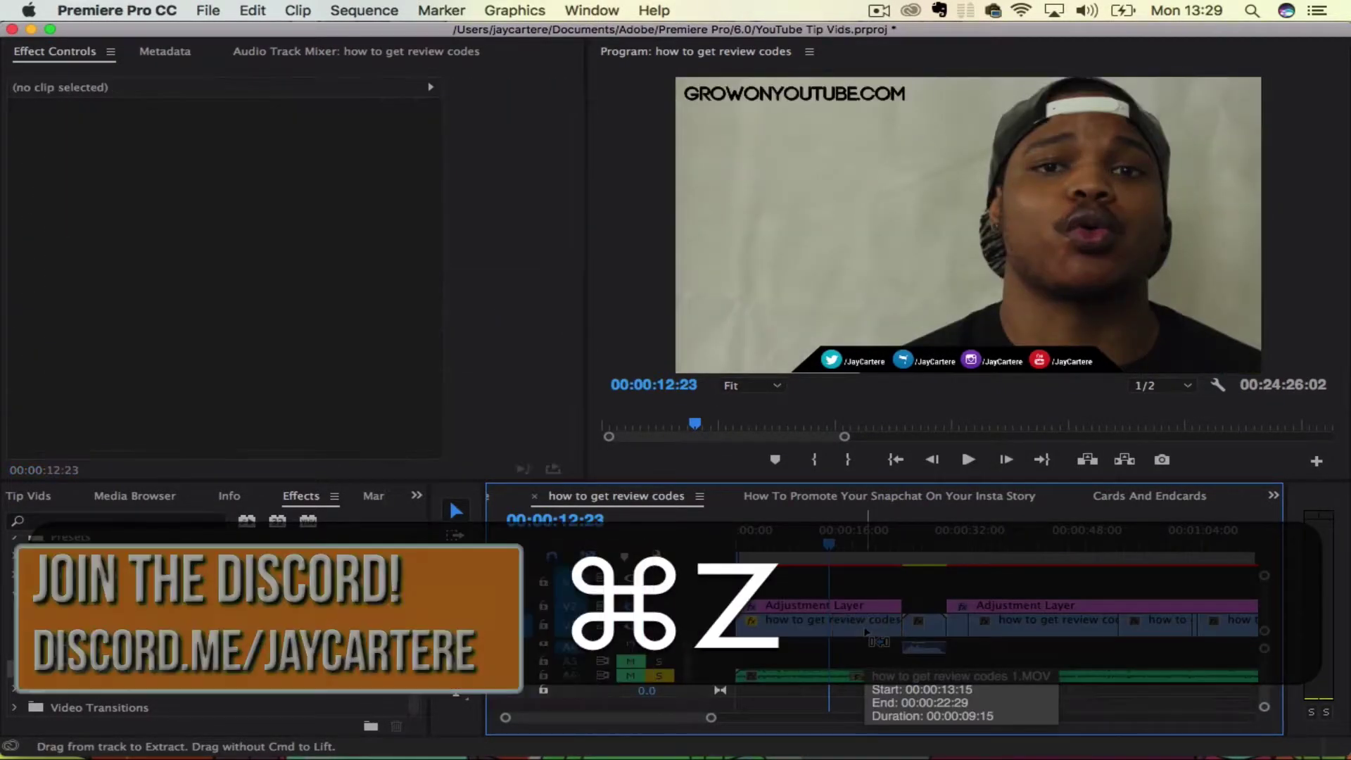
key(super+z)
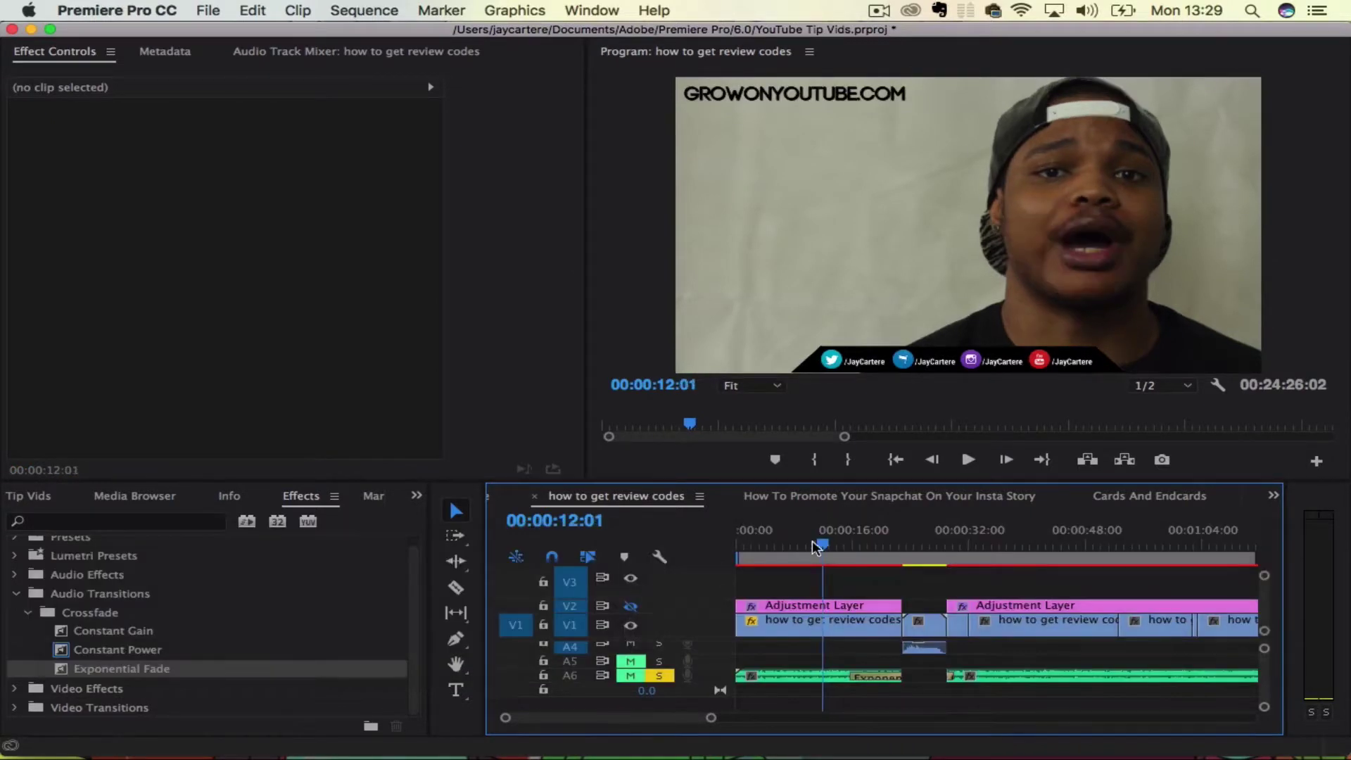
click(872, 620)
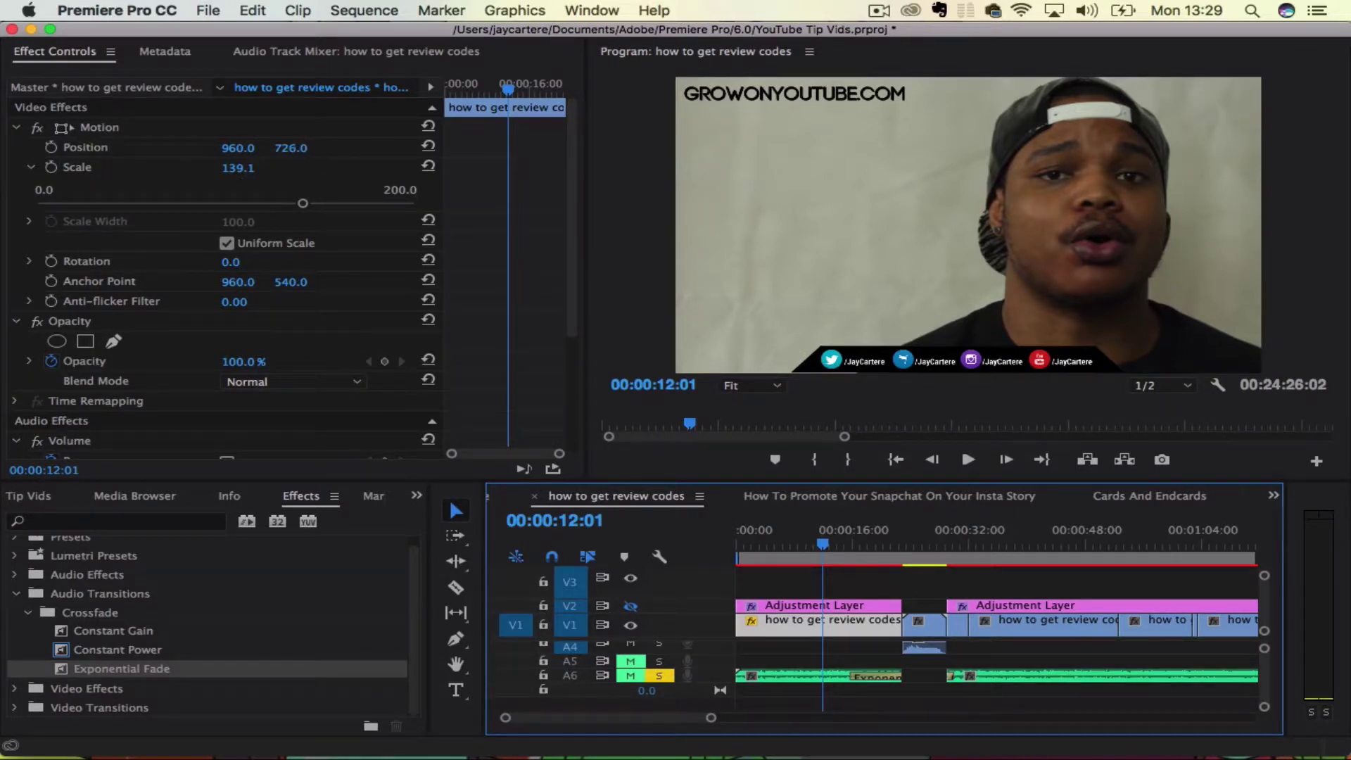
click(290, 148)
- Reset to Position Y 540 and Scale 100, and start Position and Scale keyframing at 0:00
text(540)
key(Return)
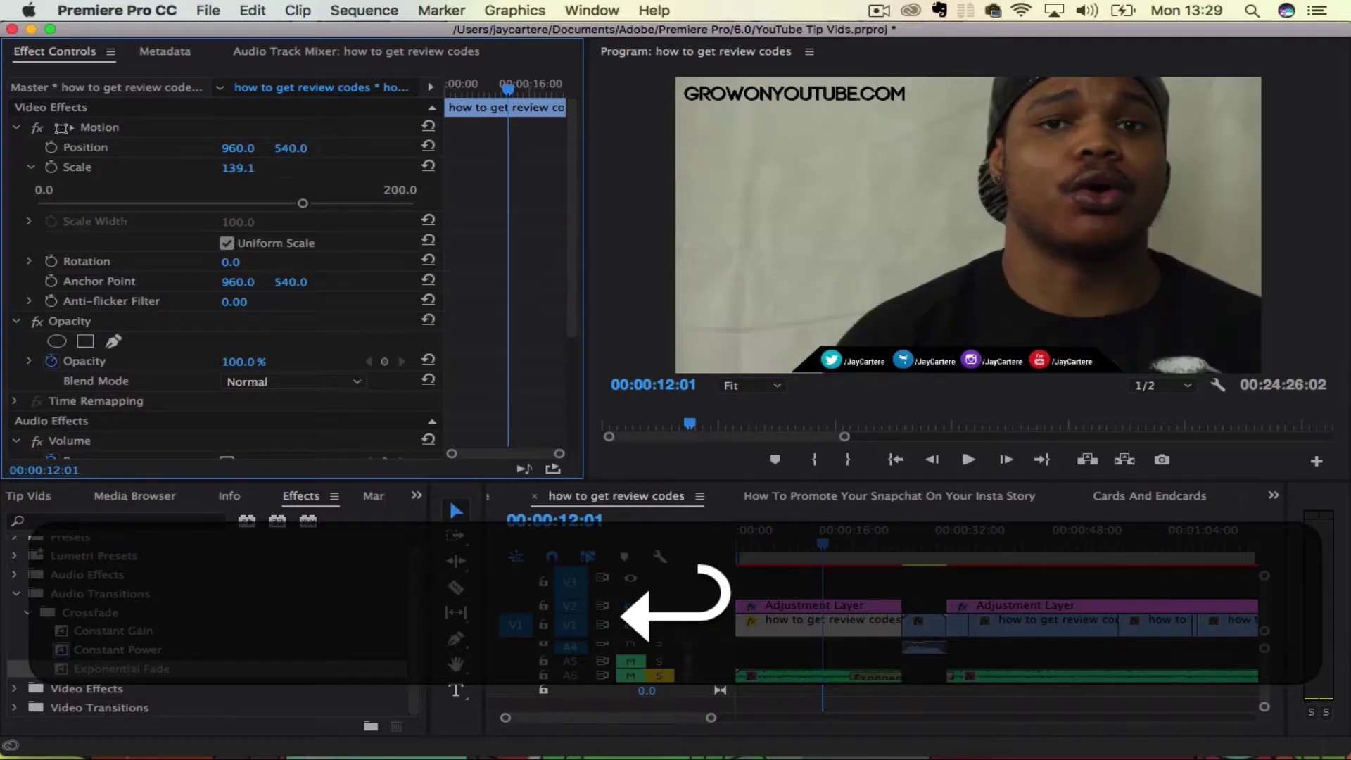
text(100)
key(Return)
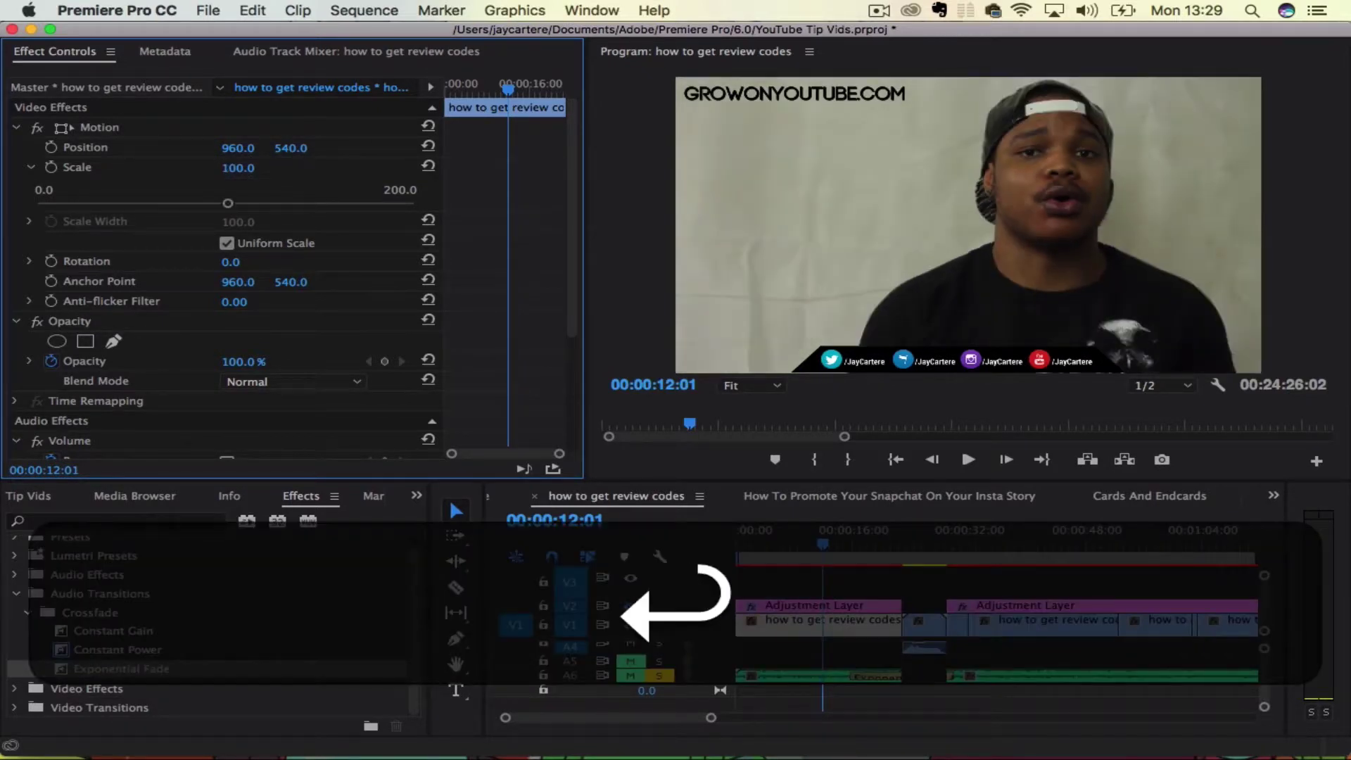
drag(822, 545, 732, 556)
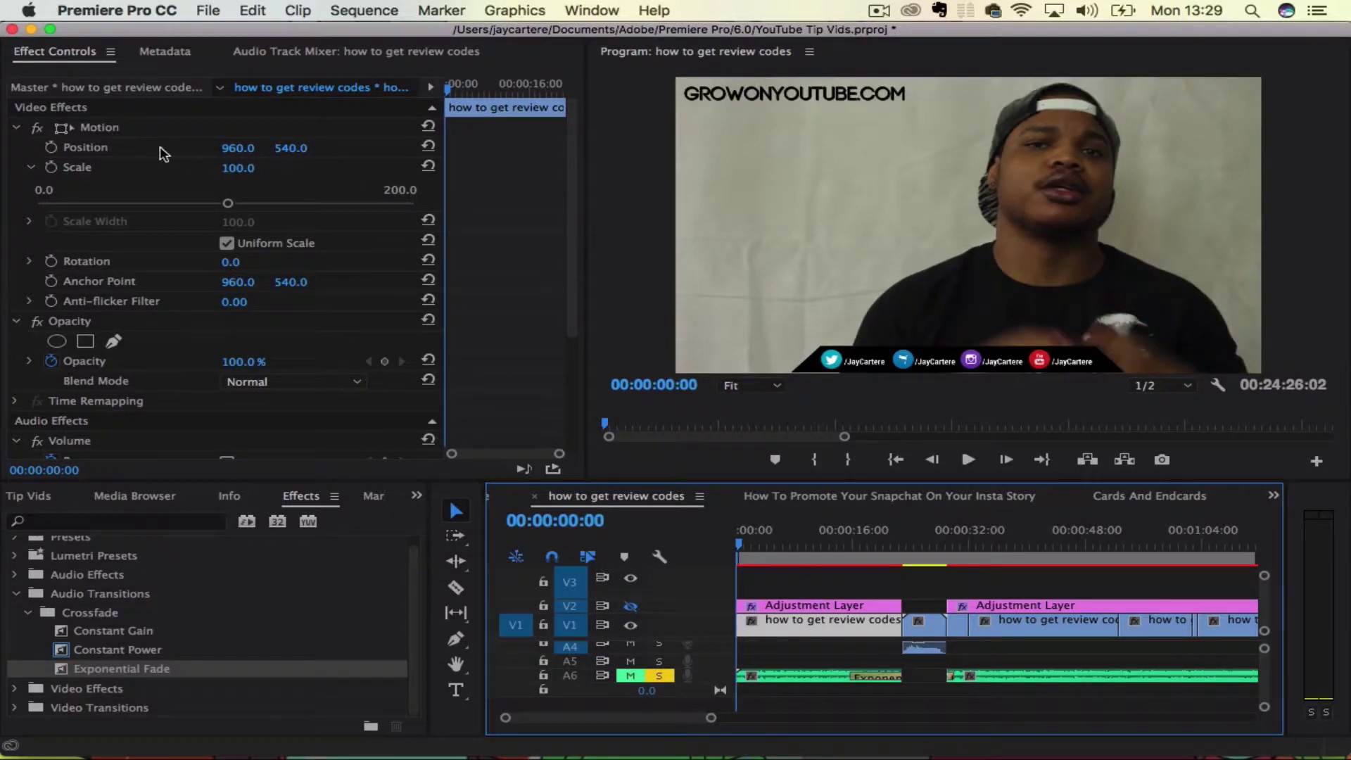
click(52, 147)
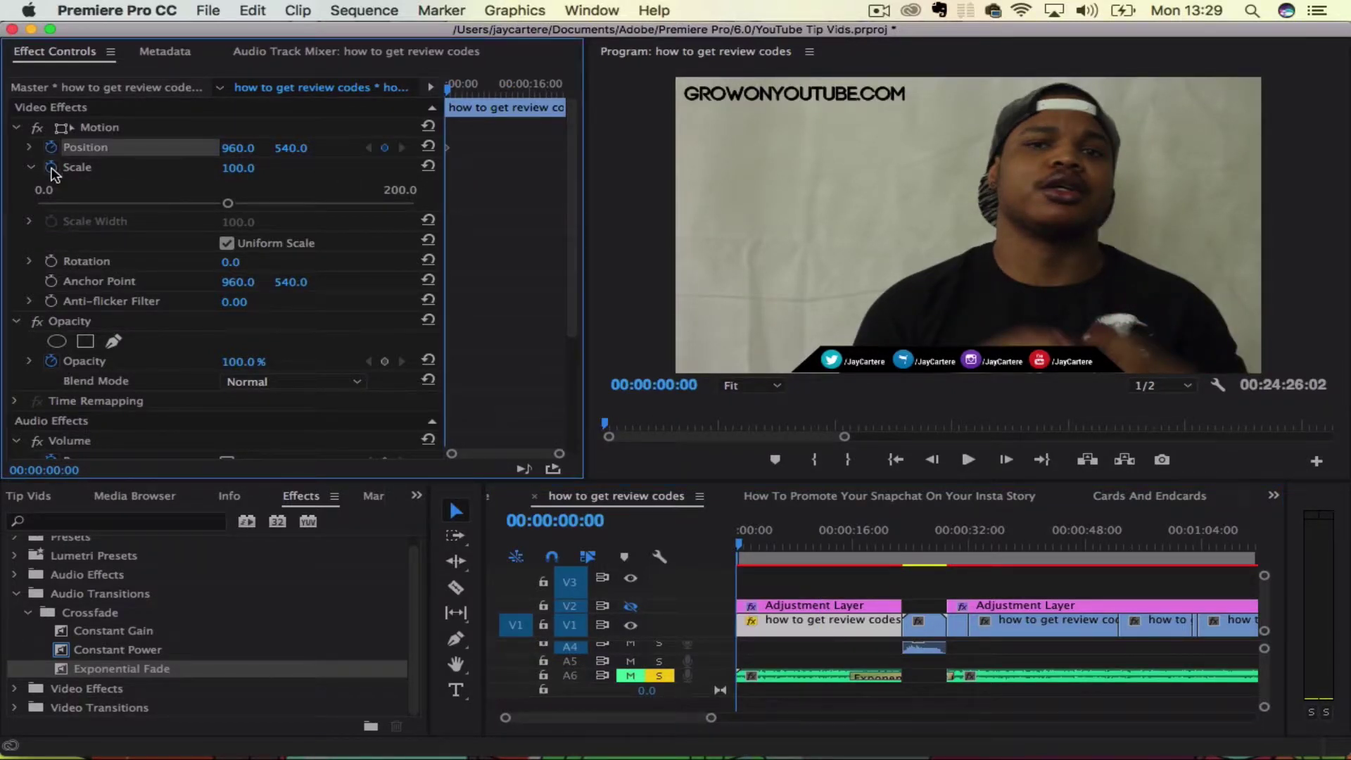
click(203, 168)
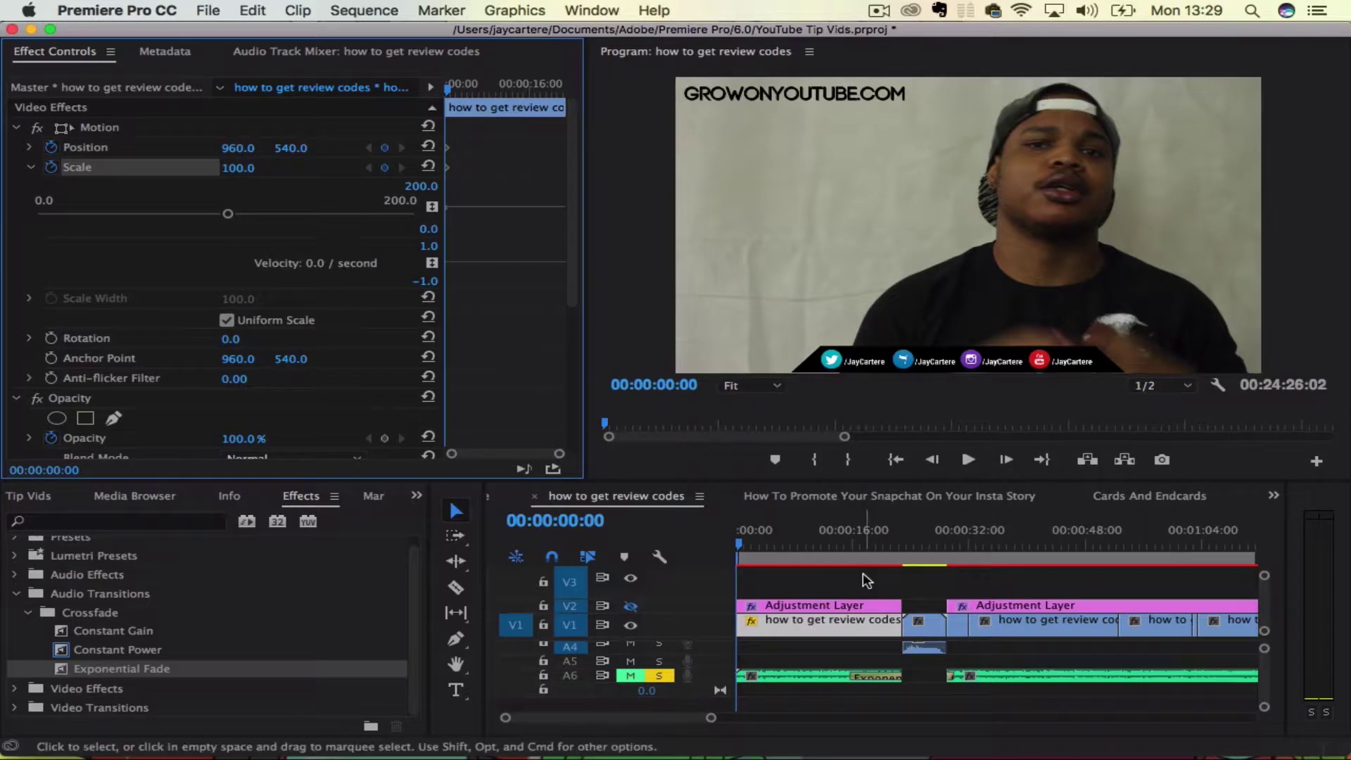
- Add Position and Scale keyframes at 00:00:11:01, keeping the existing Scale keyframes
drag(740, 545, 826, 541)
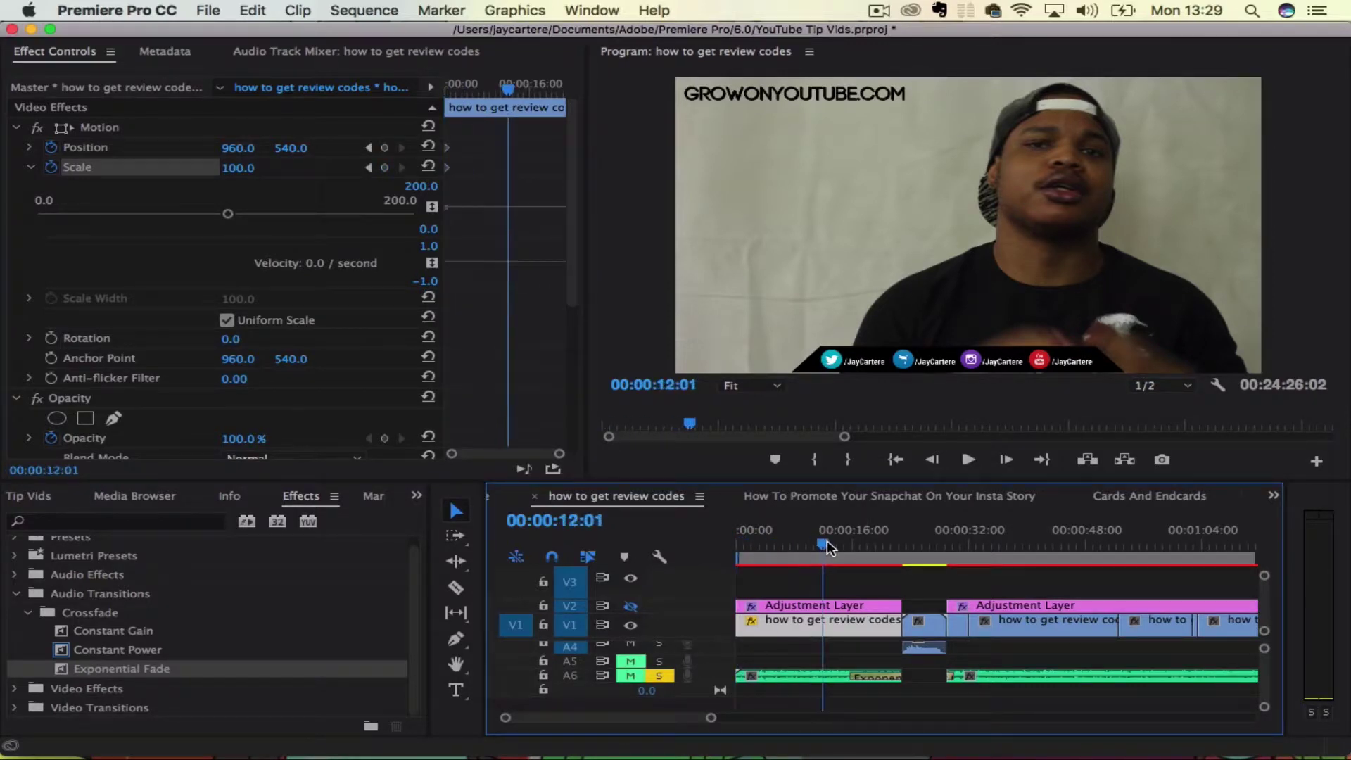
key(space)
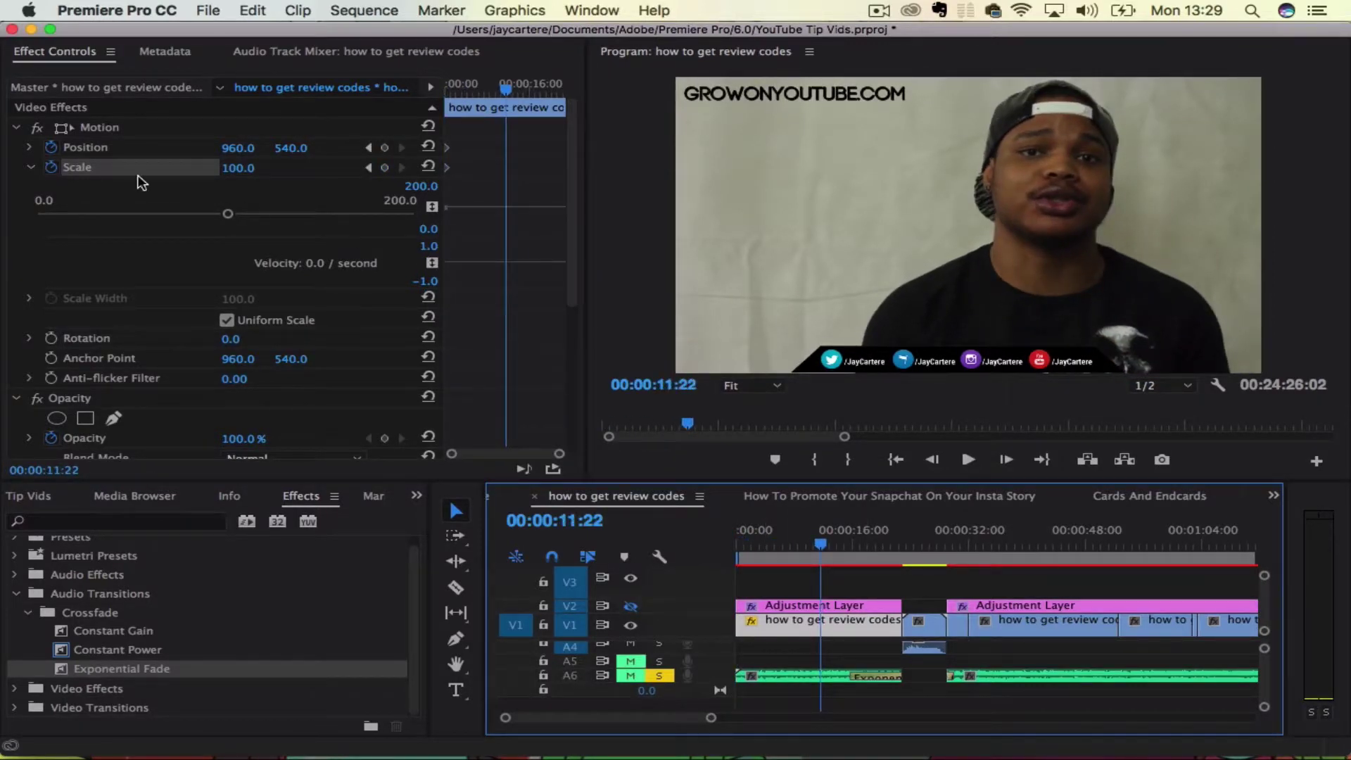
drag(822, 545, 816, 544)
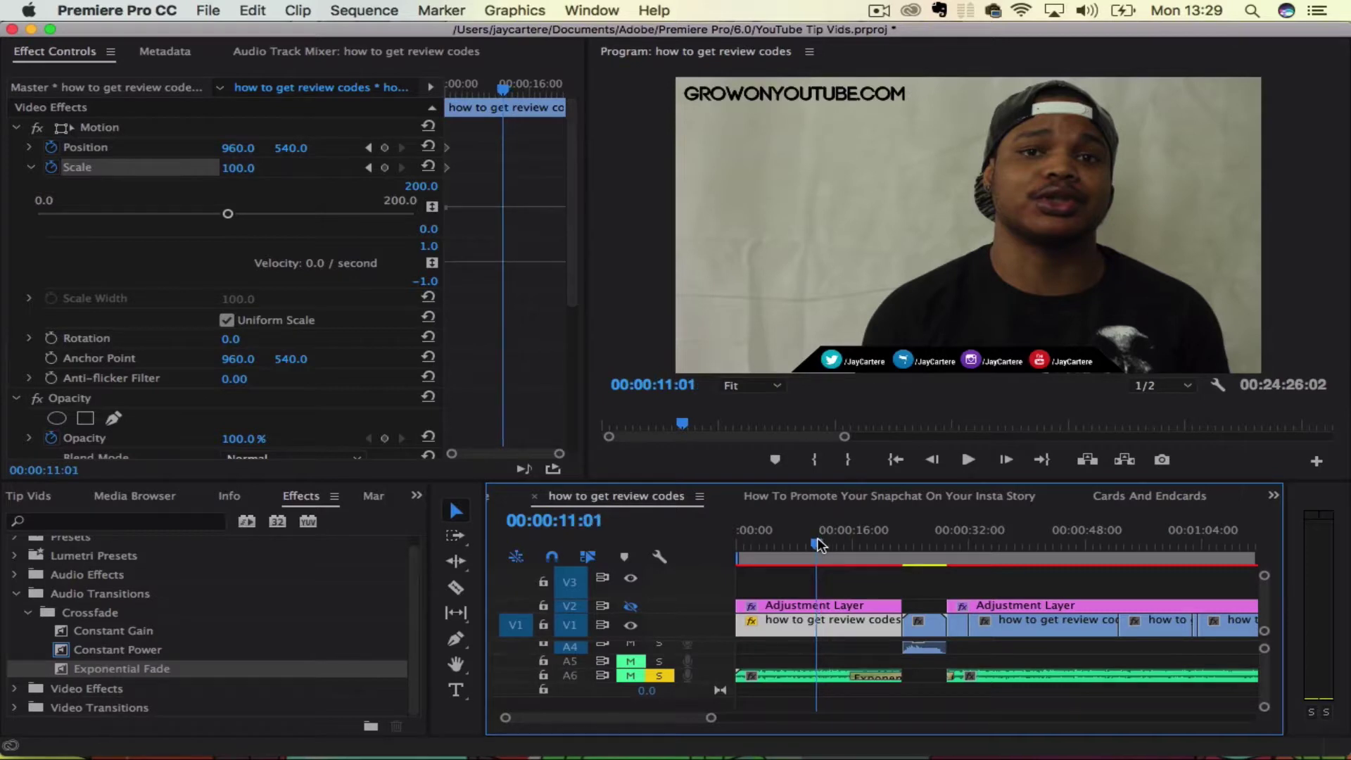
click(52, 167)
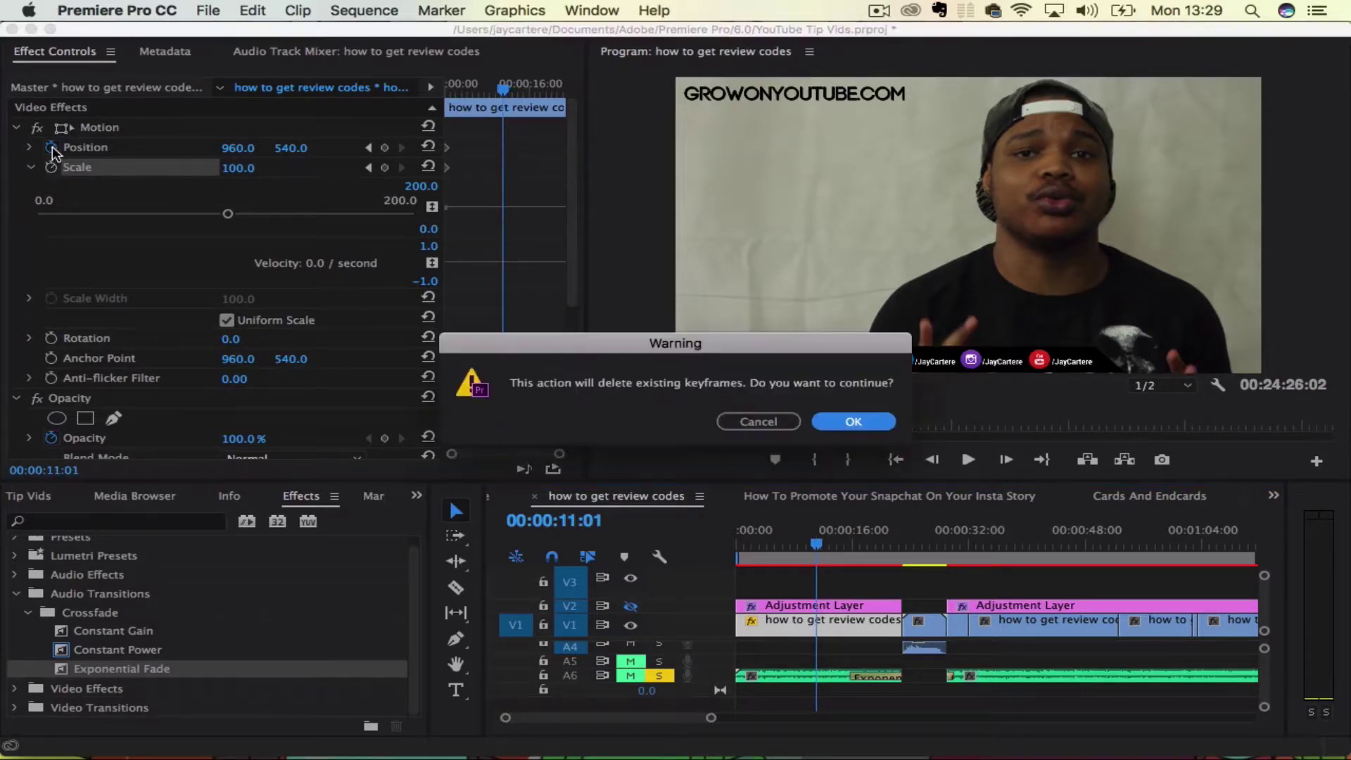
click(781, 420)
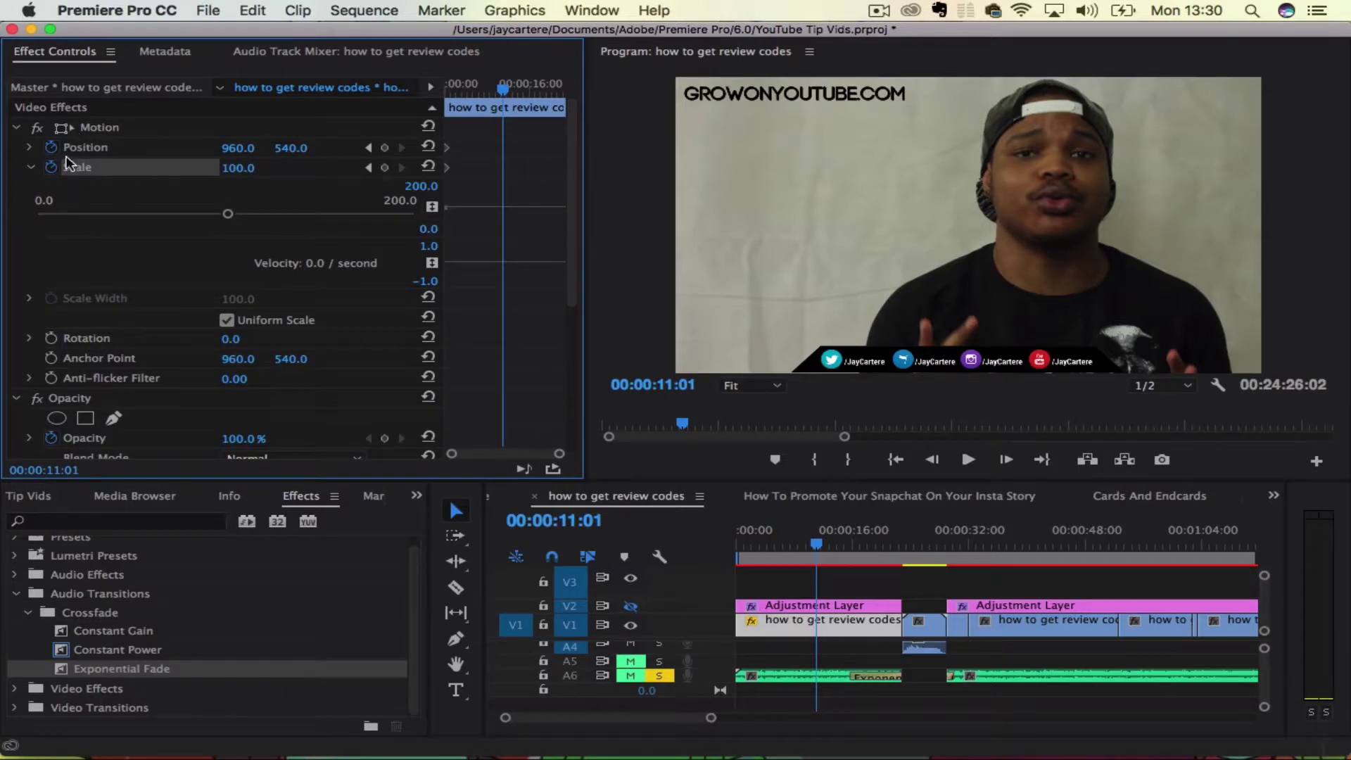
click(384, 149)
click(384, 168)
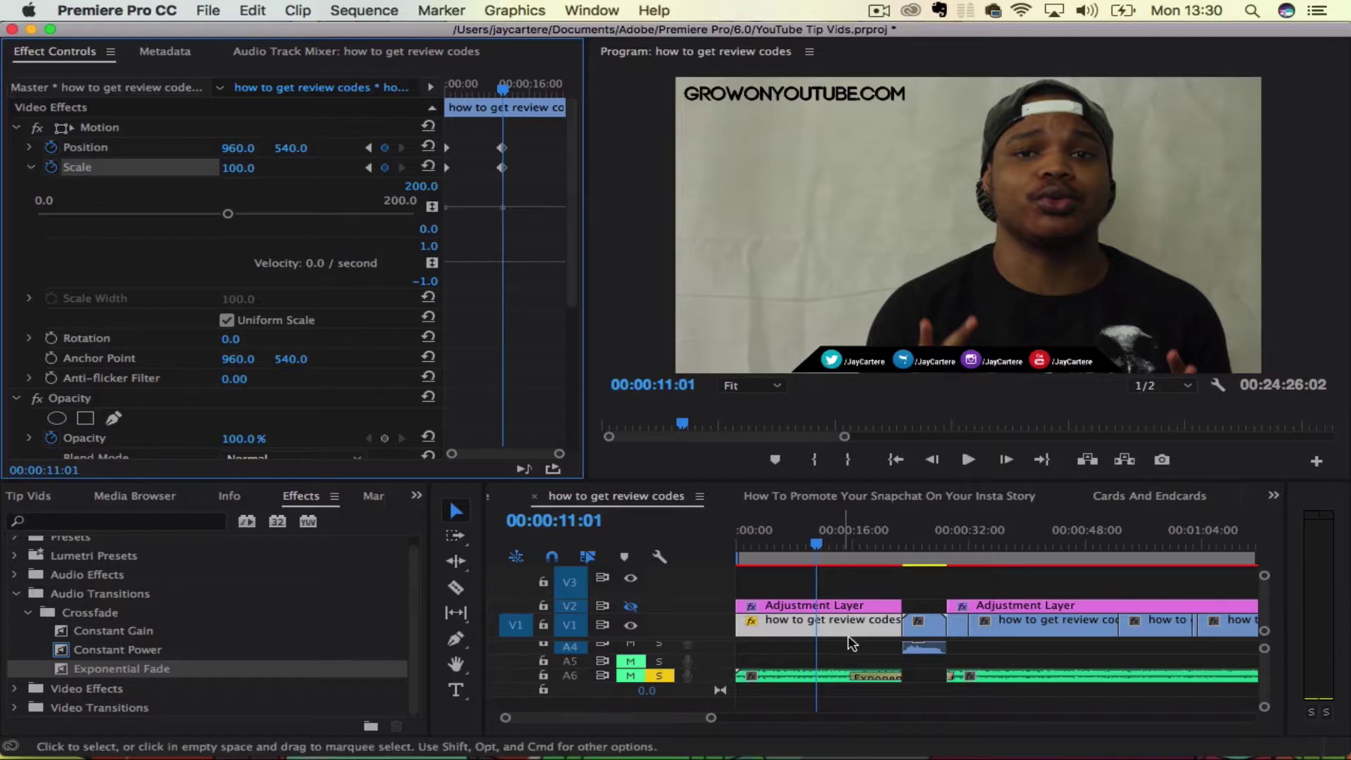
- At 00:00:19:09, keyframe the clip to Scale 141.9 and Position Y 719
click(818, 545)
drag(818, 546, 886, 544)
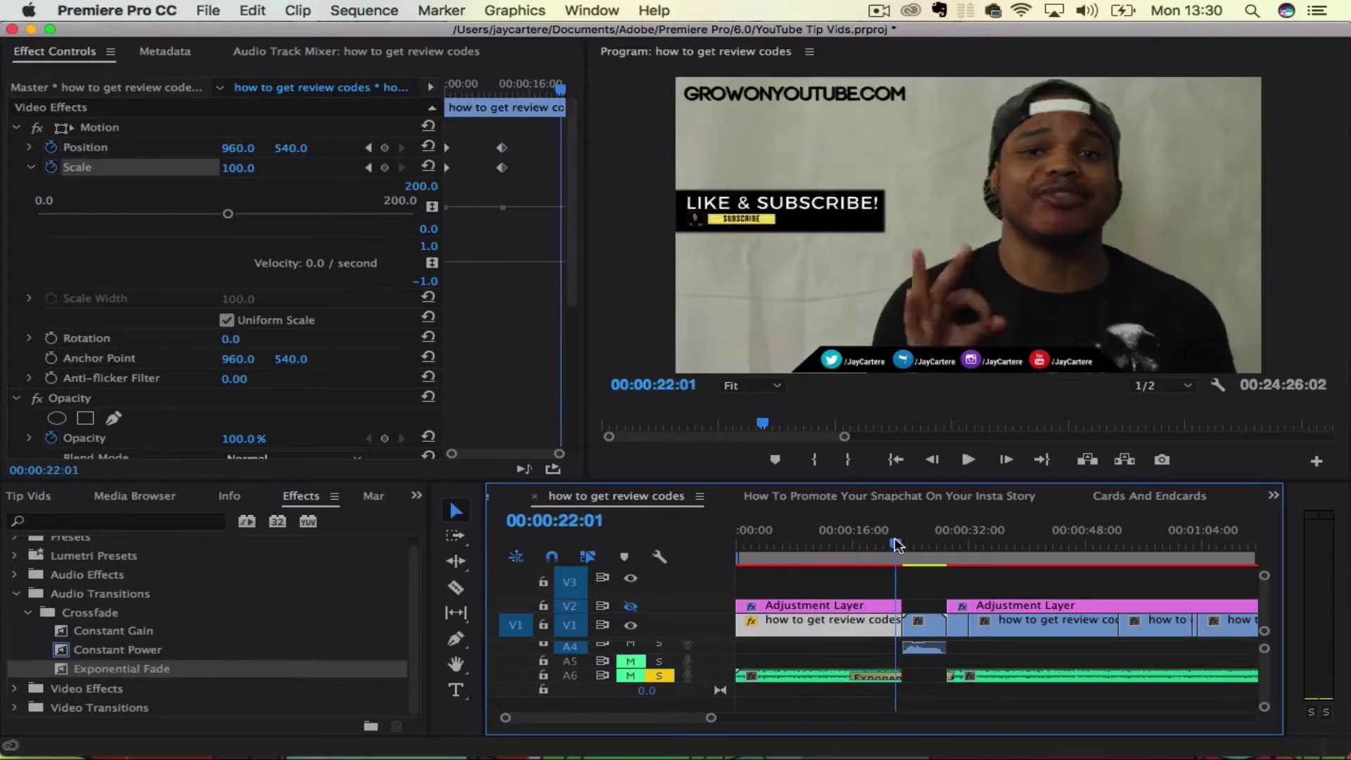
drag(896, 543, 875, 544)
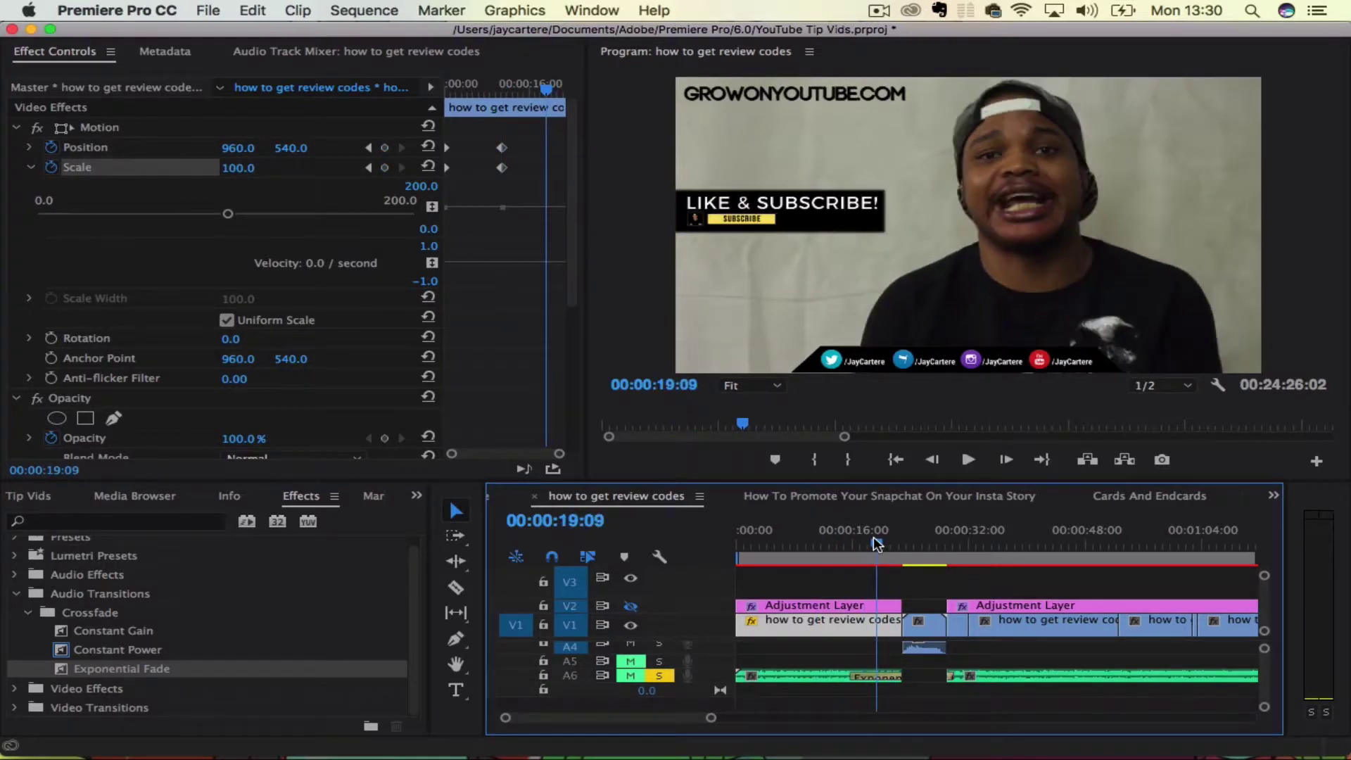
drag(228, 214, 305, 214)
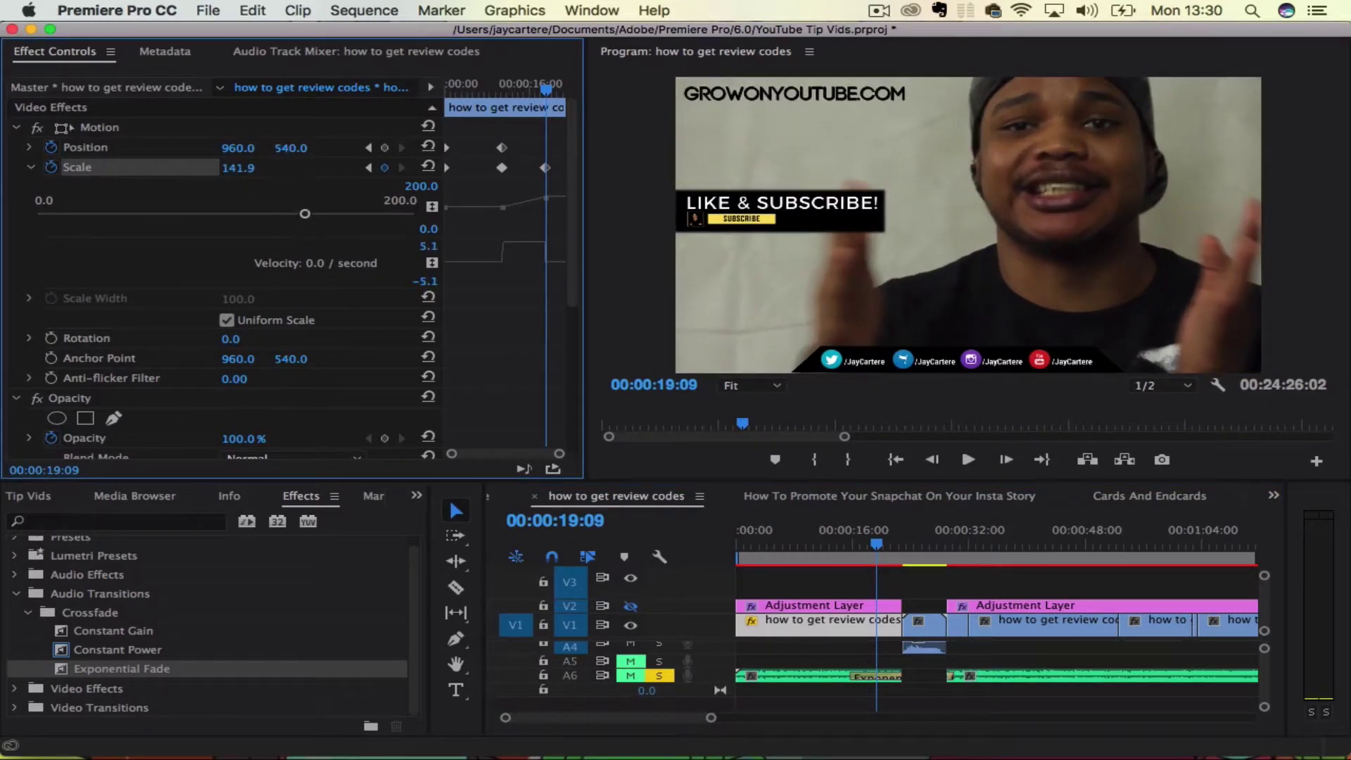
drag(291, 148, 417, 148)
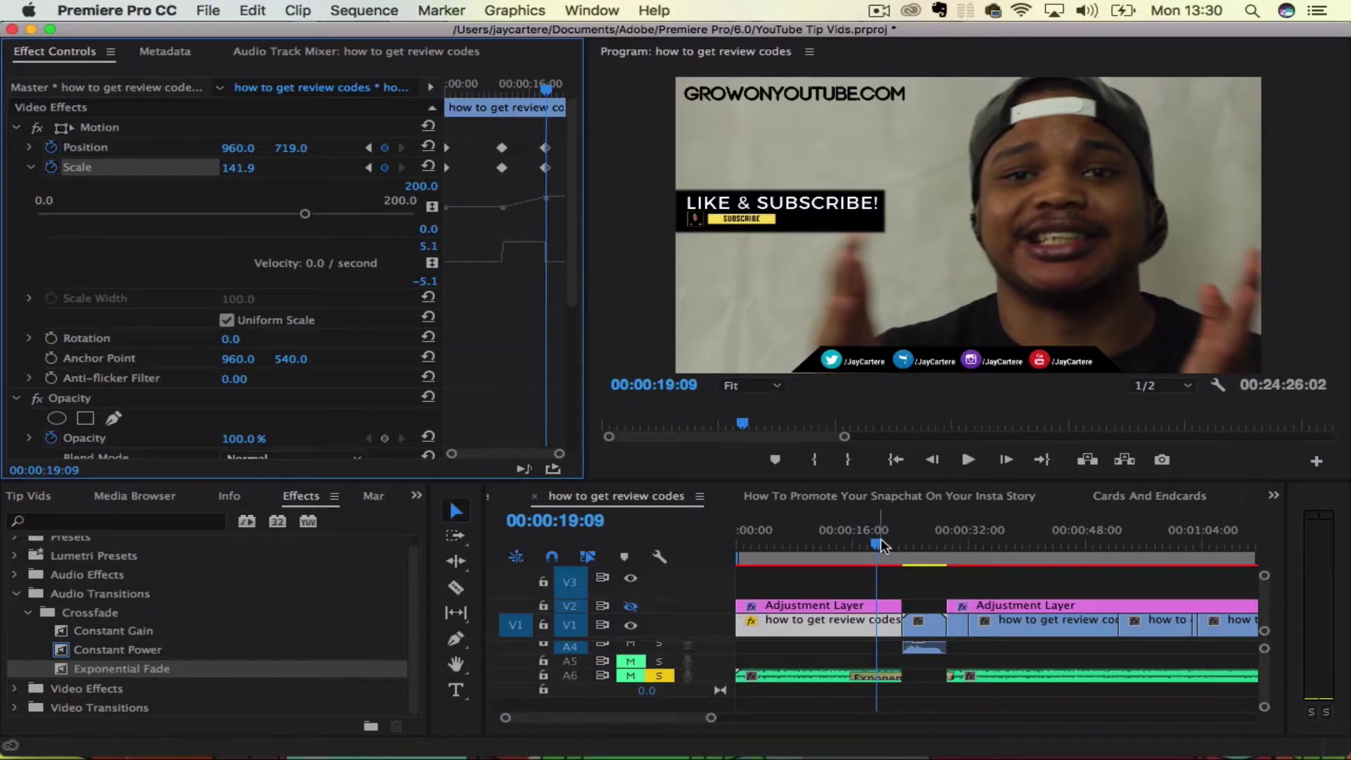
drag(878, 544, 737, 544)
- Play back the slow zoom to Scale 141.9 around 00:00:19:19 and widen the timeline view
key(space)
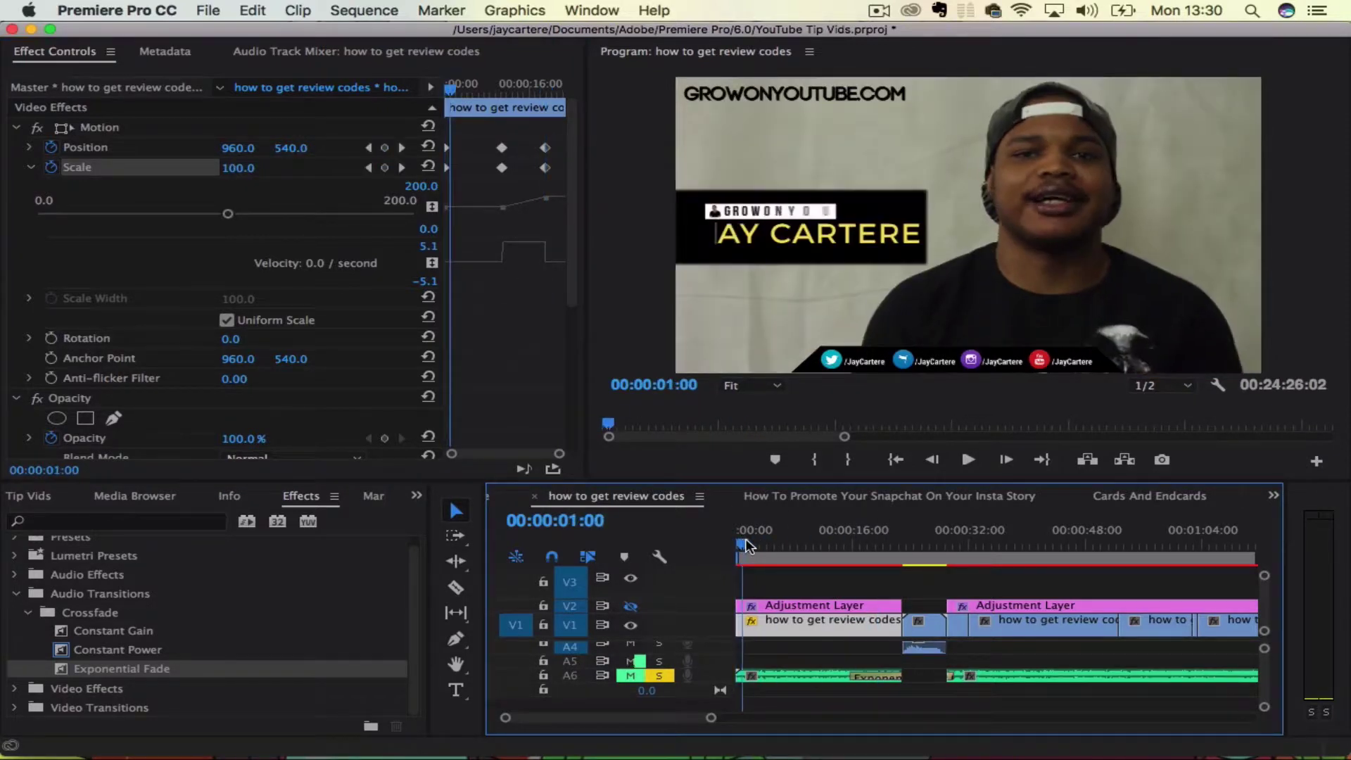
key(space)
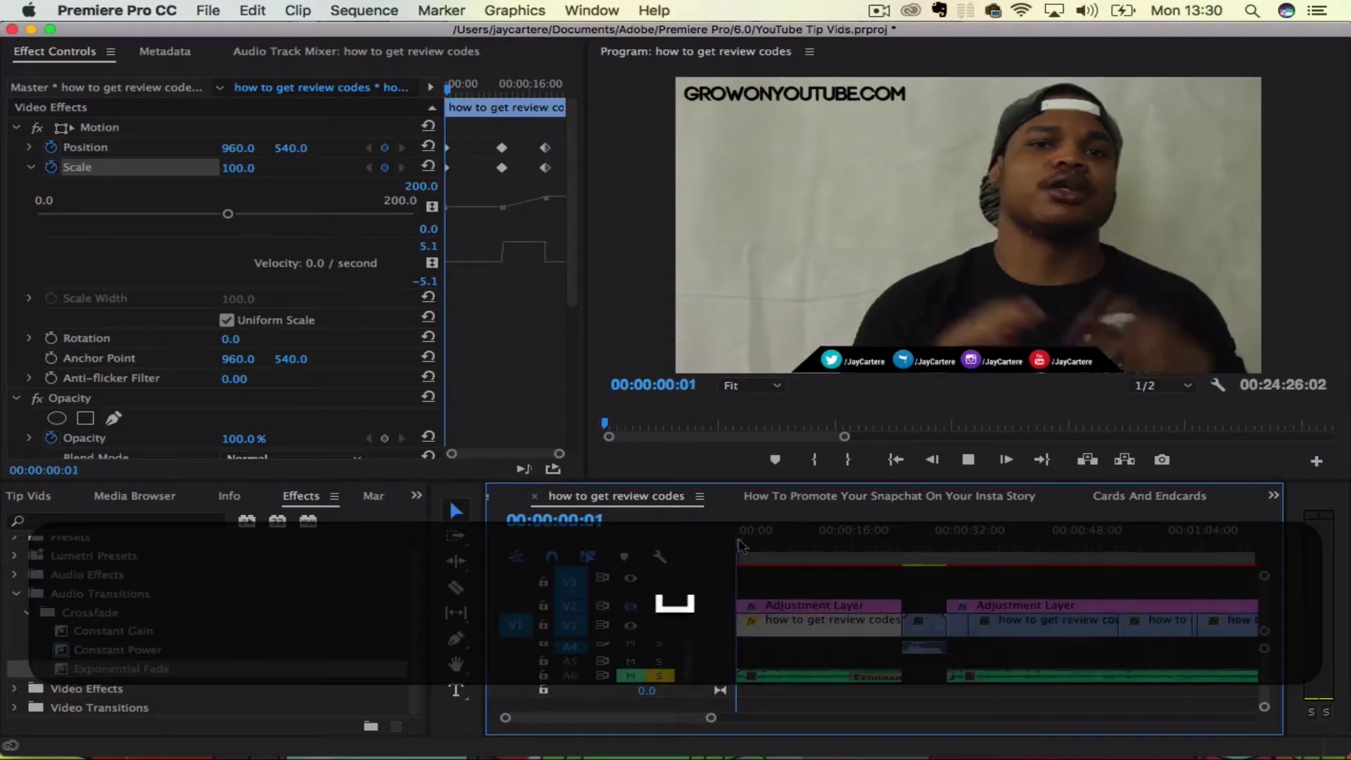
key(space)
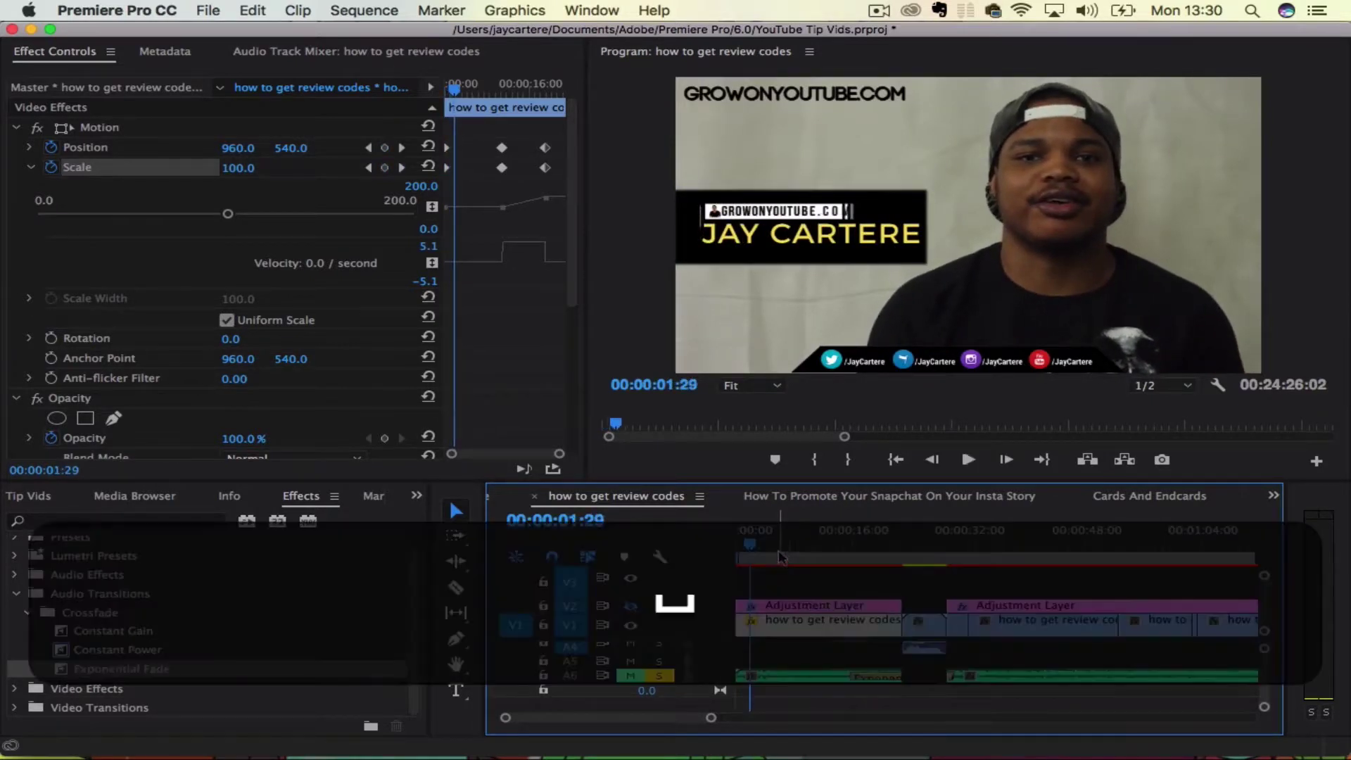
drag(776, 546, 792, 546)
key(space)
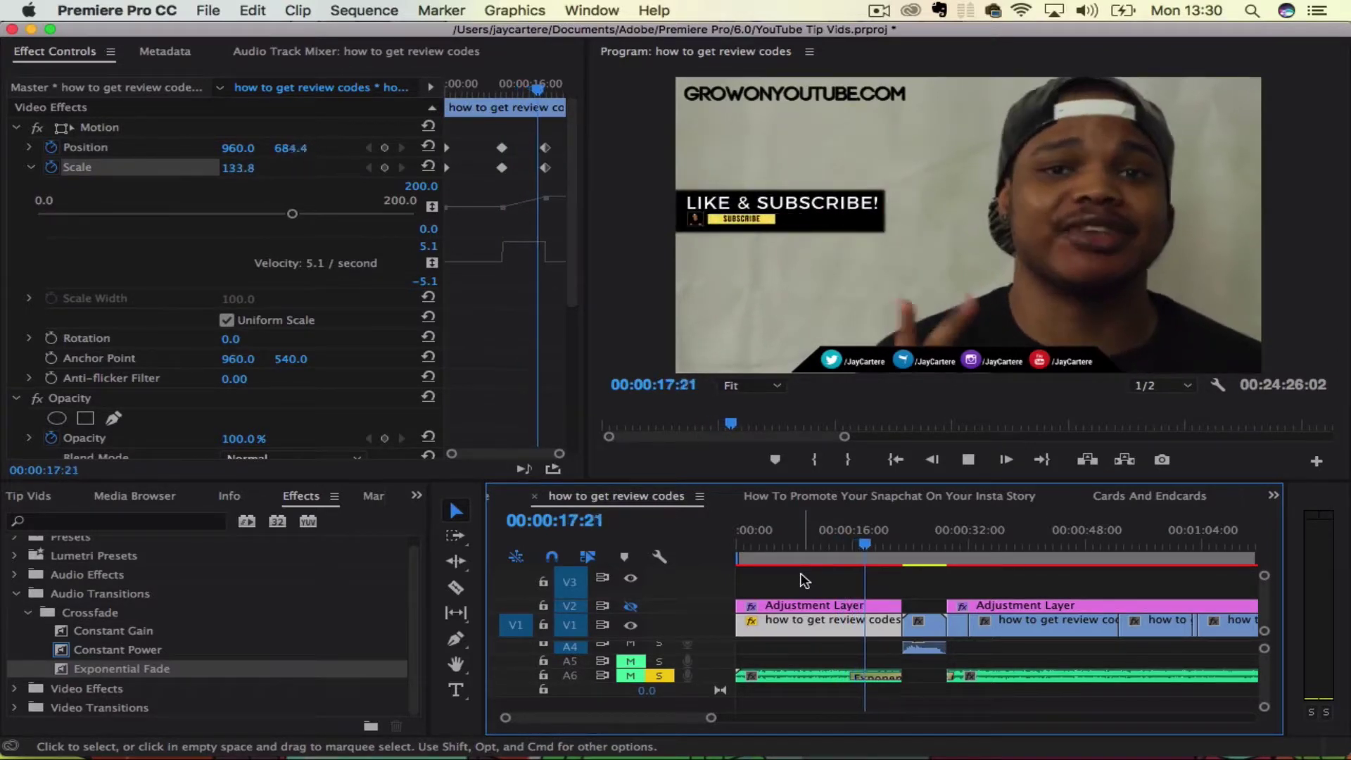
key(space)
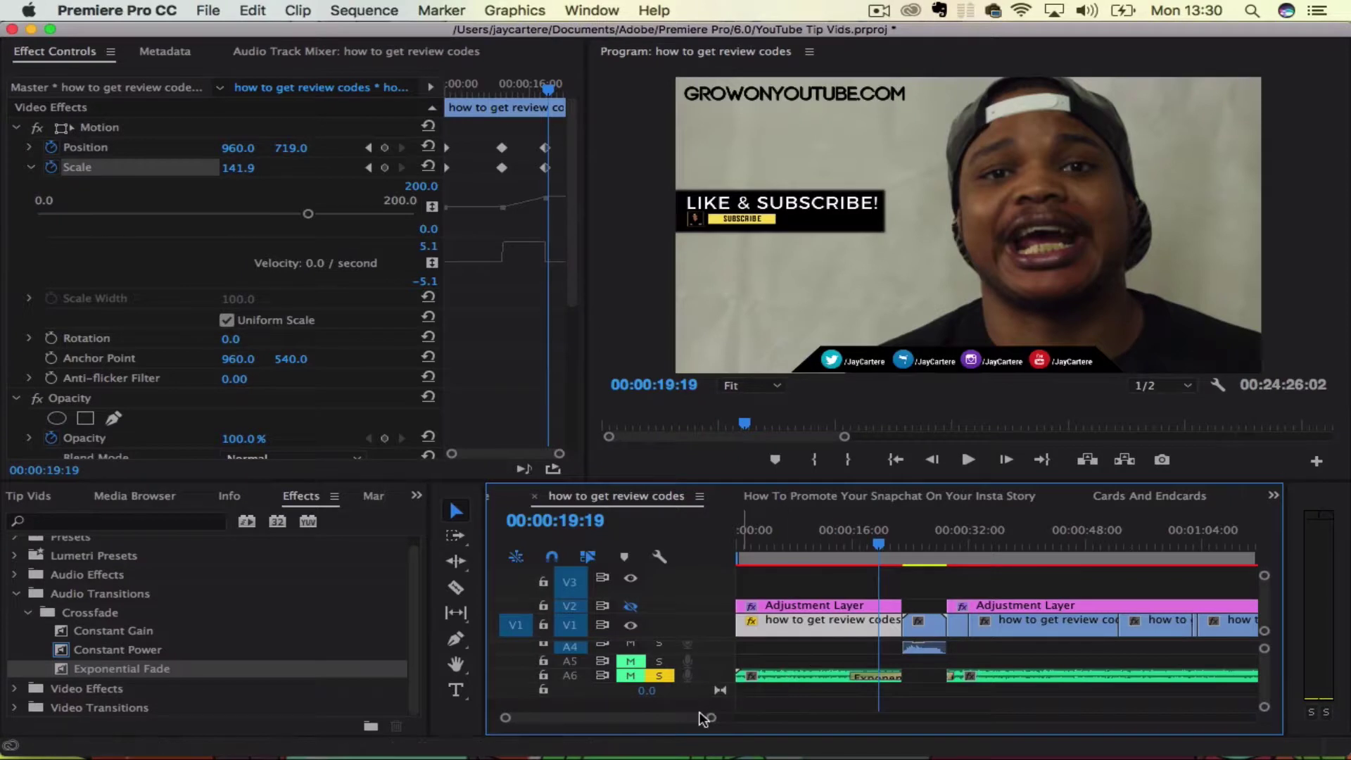
drag(709, 719, 677, 718)
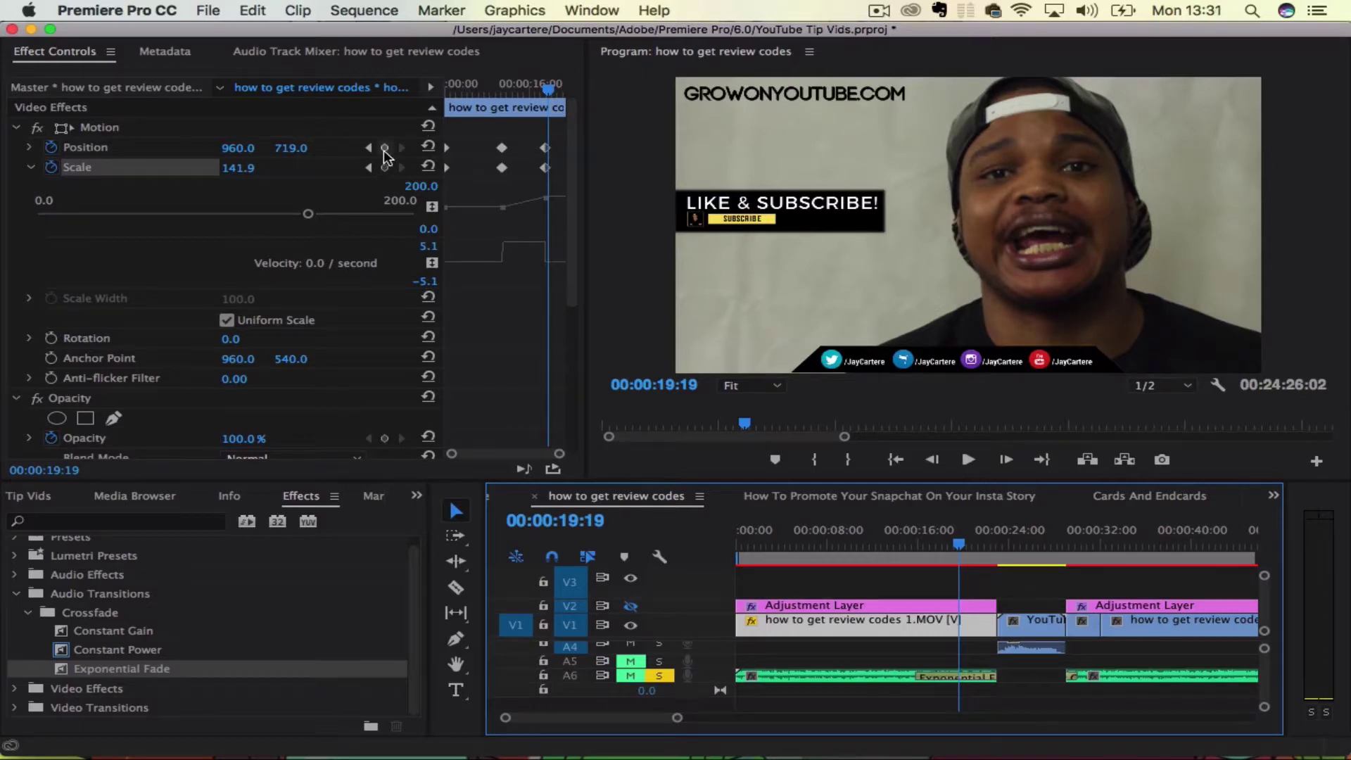
- At 00:00:22:13, set Scale back to 100 and Position Y to 540
click(547, 90)
key(Down)
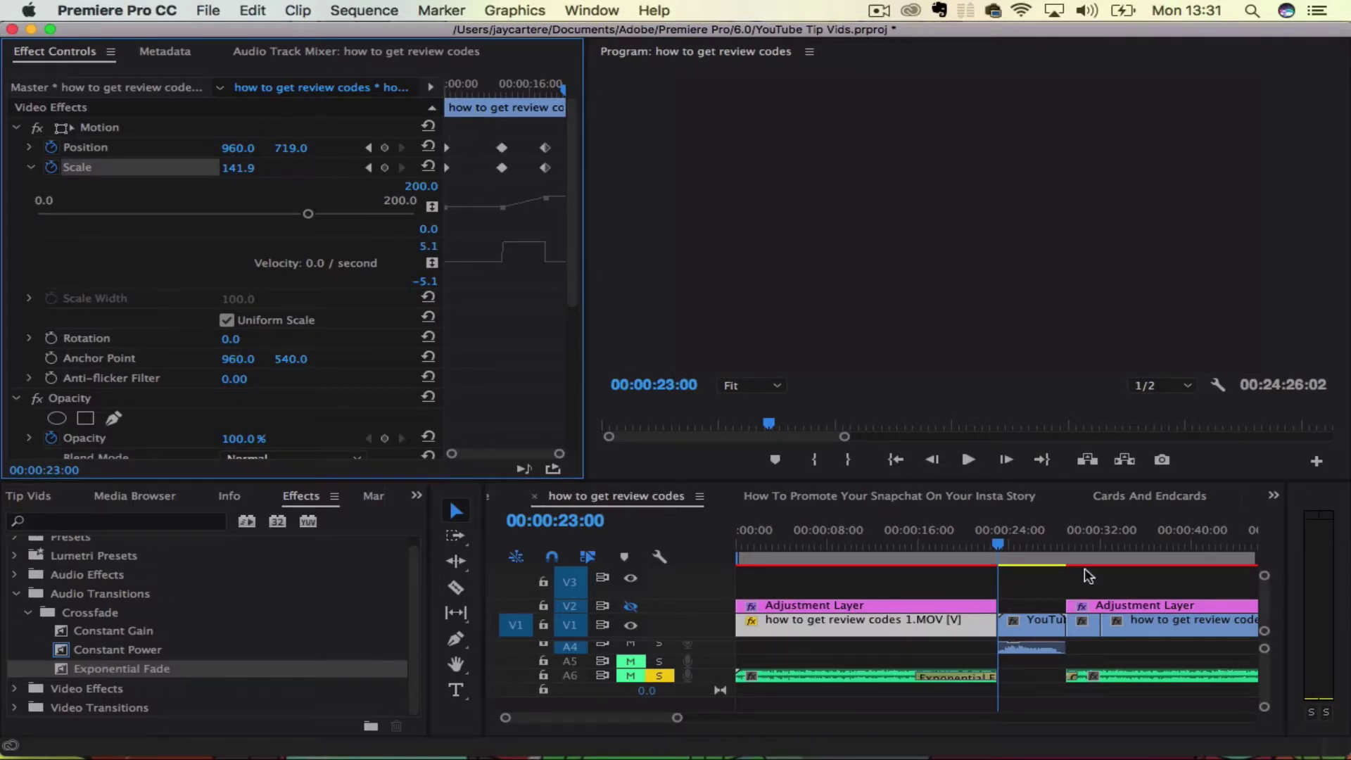
click(995, 545)
drag(994, 547, 991, 548)
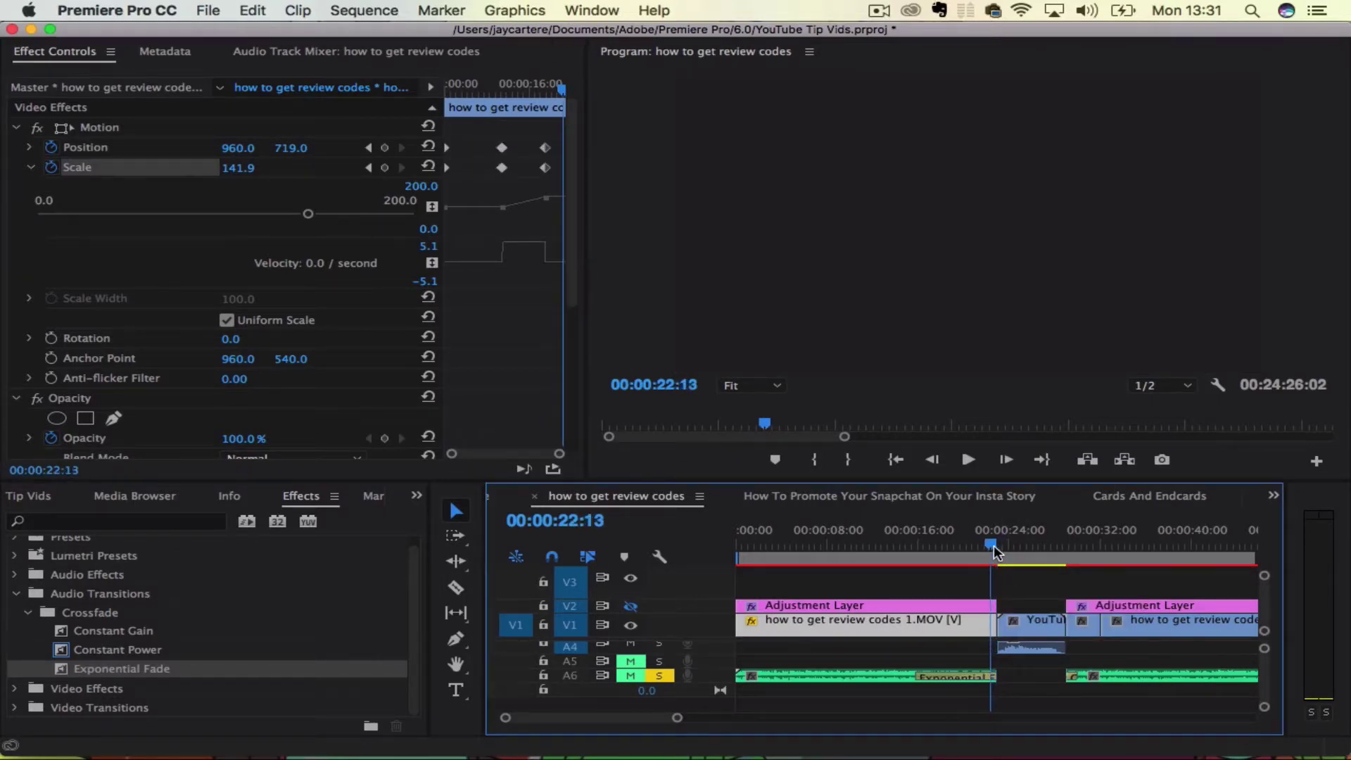
click(238, 168)
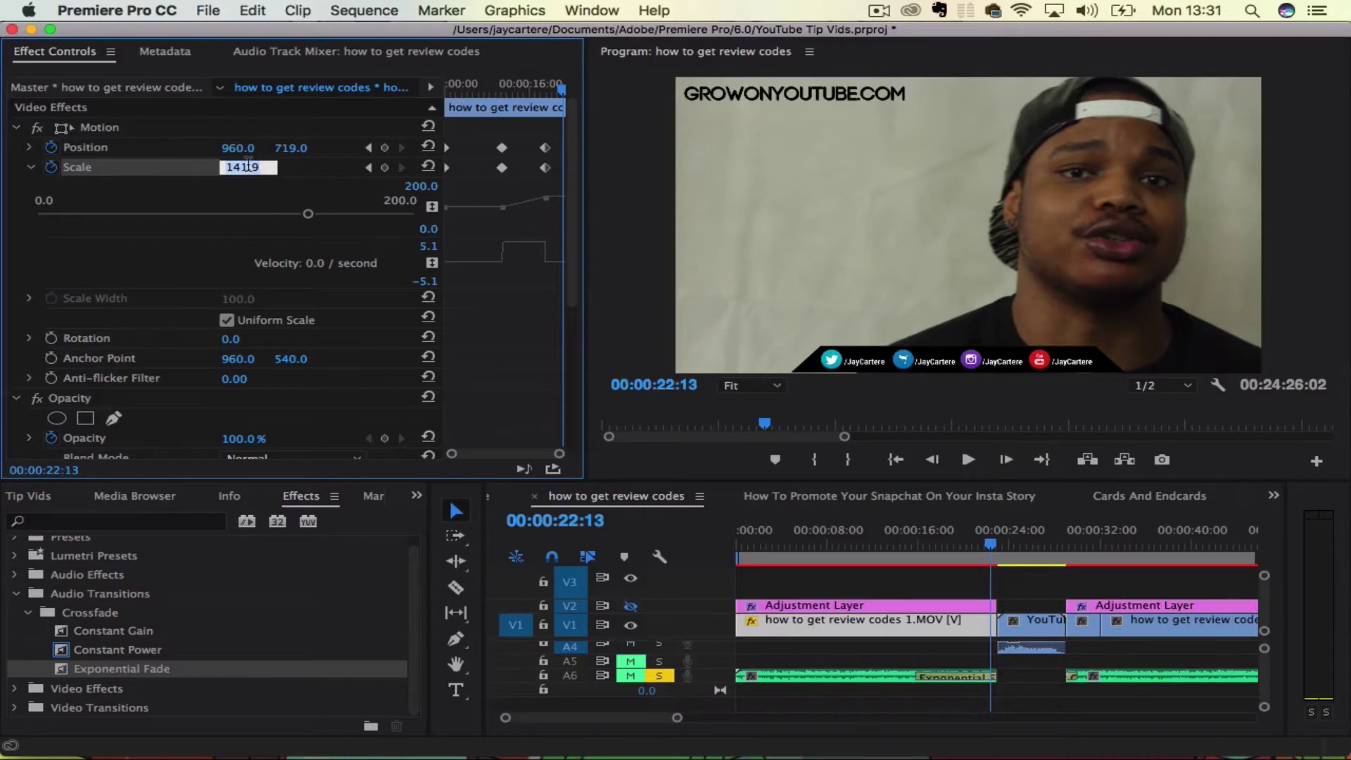
text(100)
key(Return)
click(295, 147)
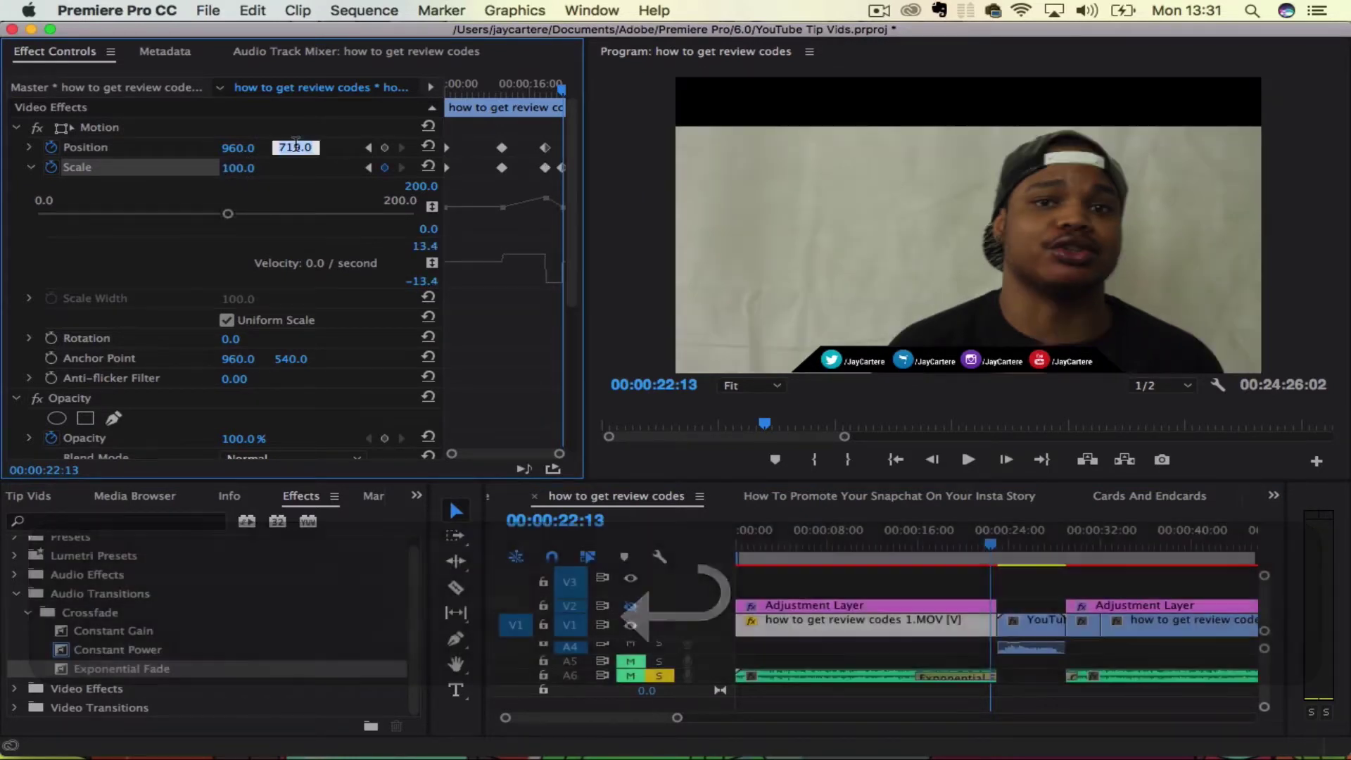
text(540)
key(Return)
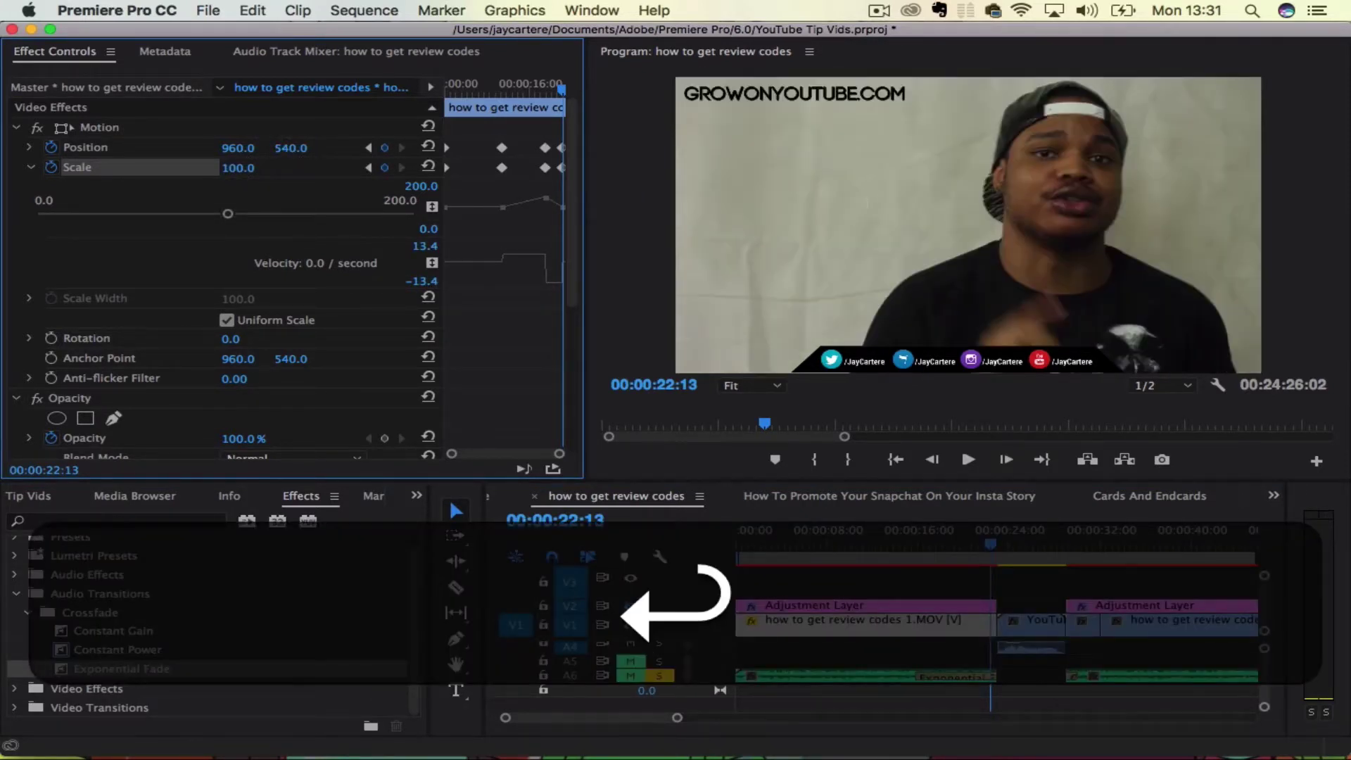
- Scrub back before the zoom-out and play the animation to check it
drag(989, 545, 946, 544)
key(space)
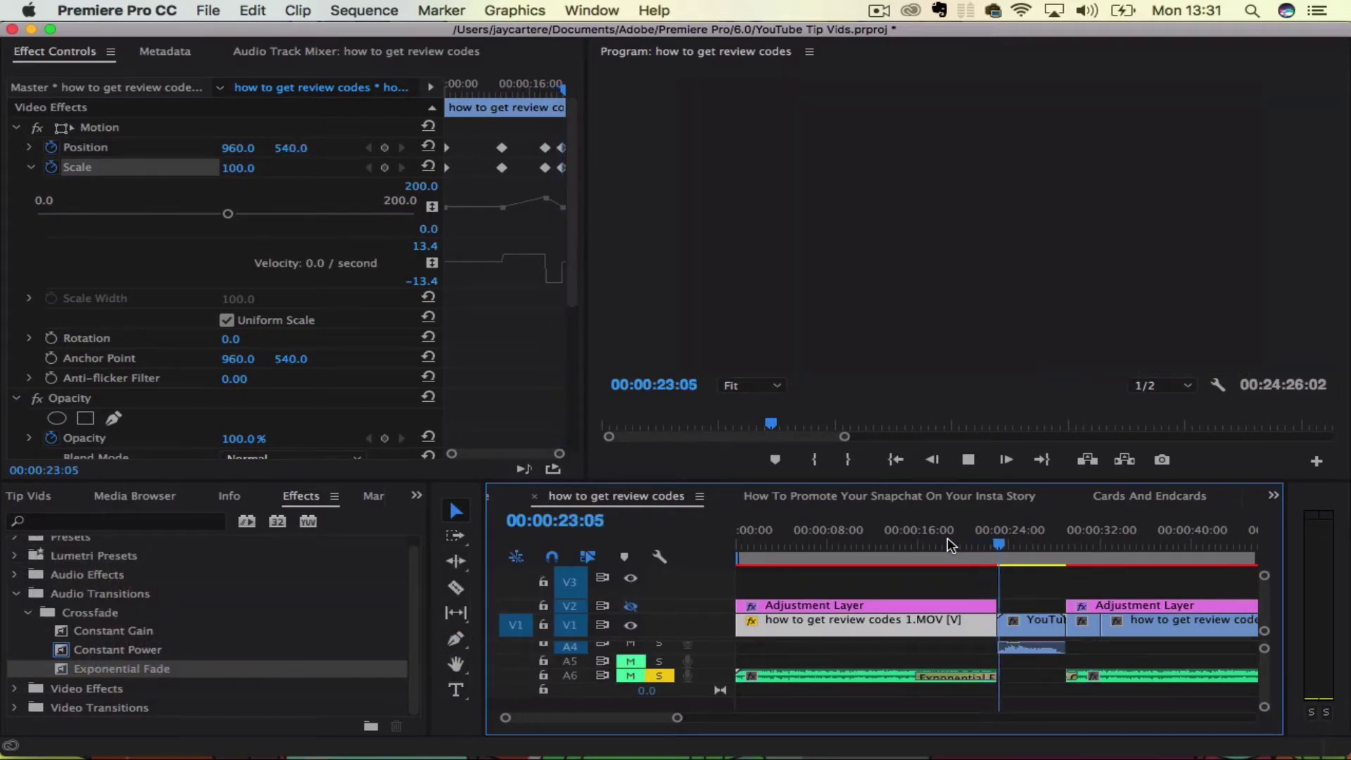
key(space)
- Jump back to the previous zoom keyframe to review the move
click(980, 546)
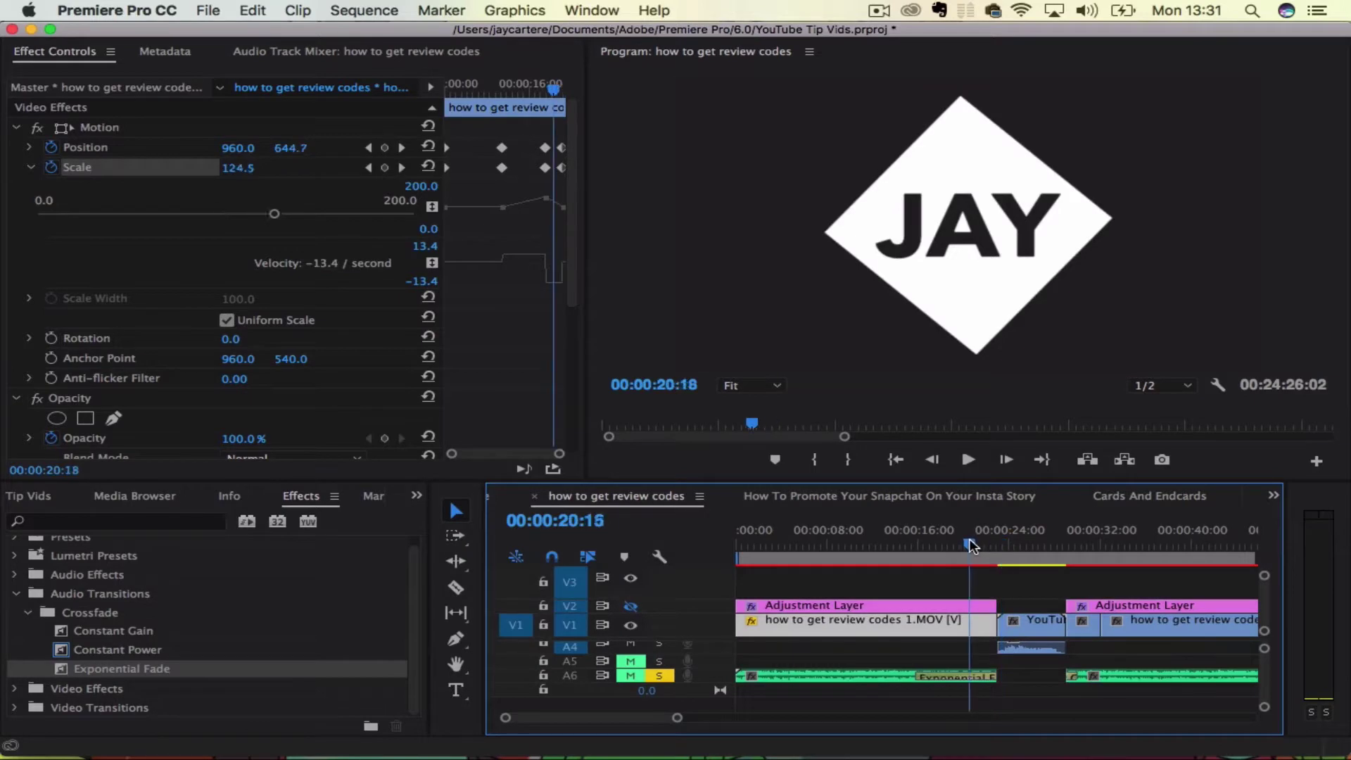
key(super+shift+k)
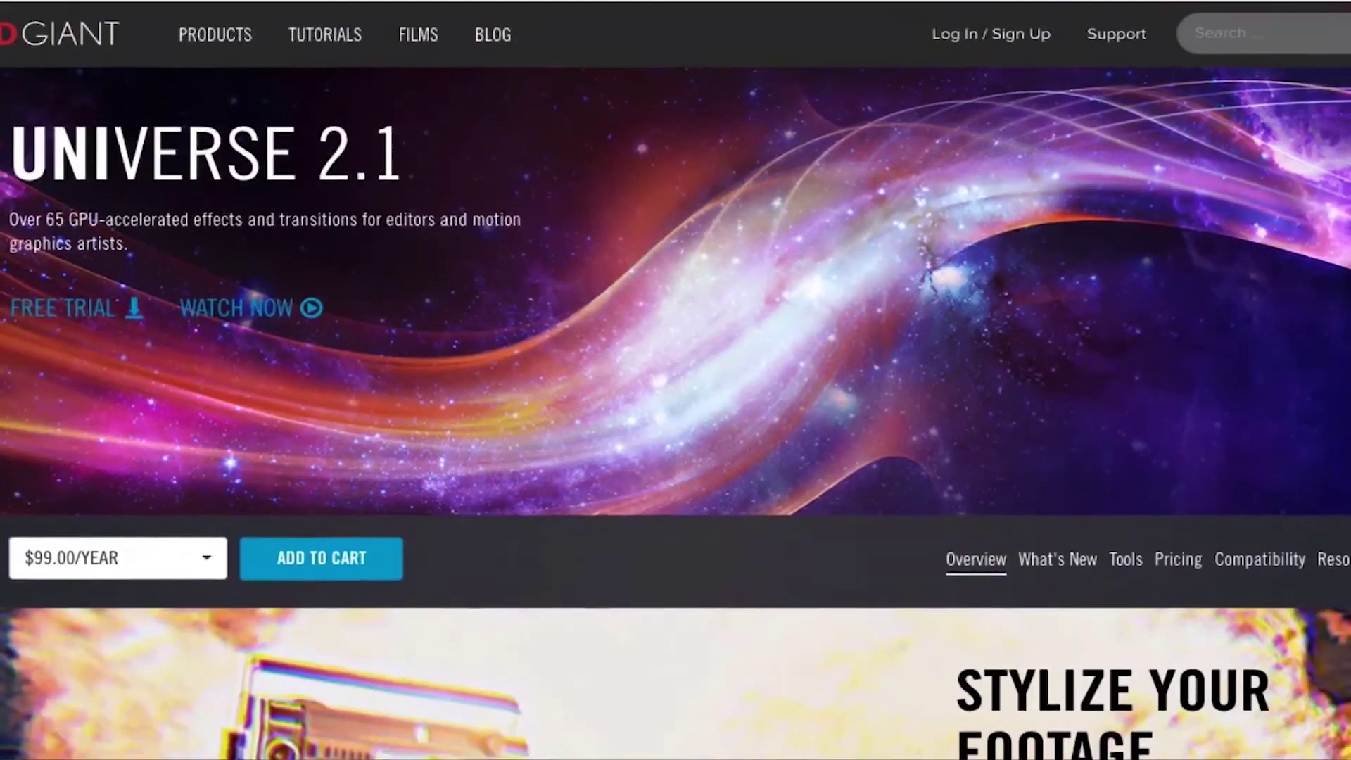
- Scroll through the Universe 2.1 and Magic Bullet Suite 13 product pages on the Red Giant site
scroll(675, 380, down, 1)
scroll(675, 380, down, 5)
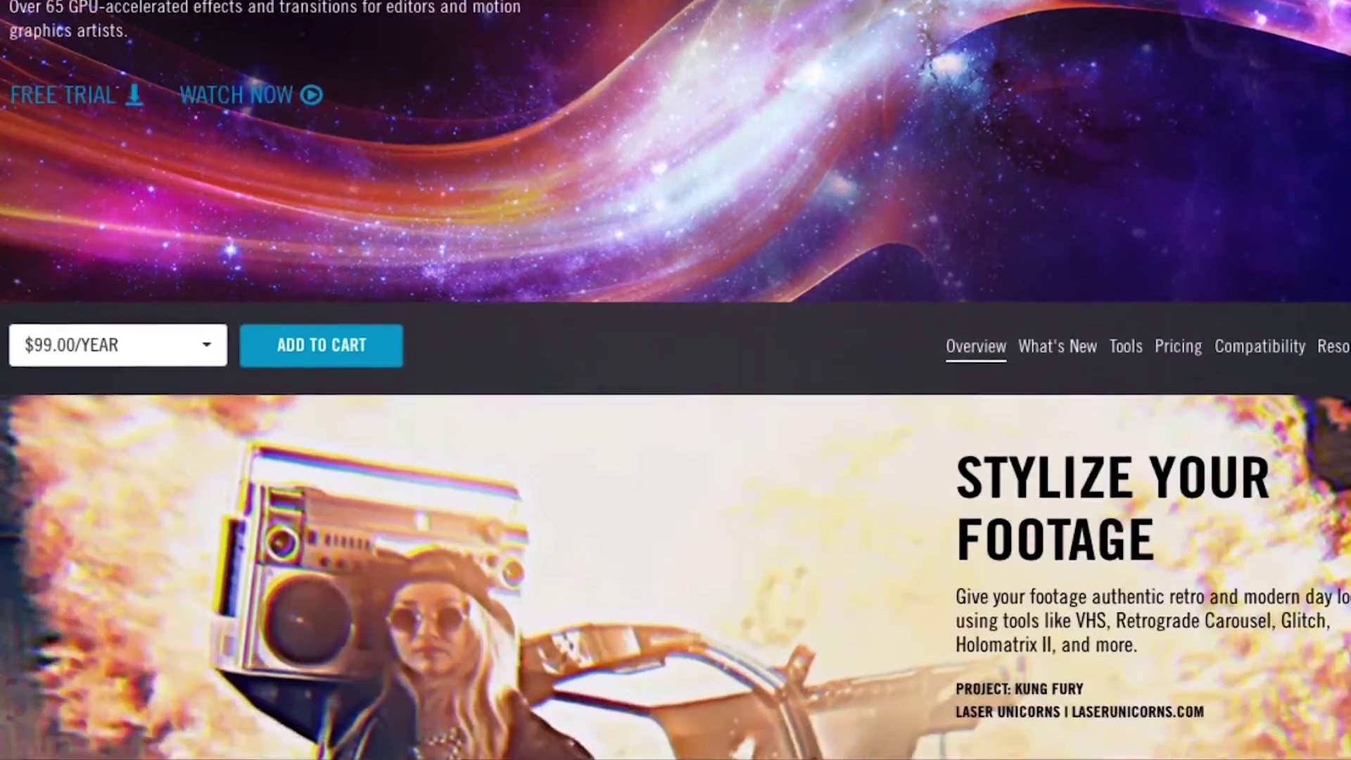
scroll(675, 380, down, 6)
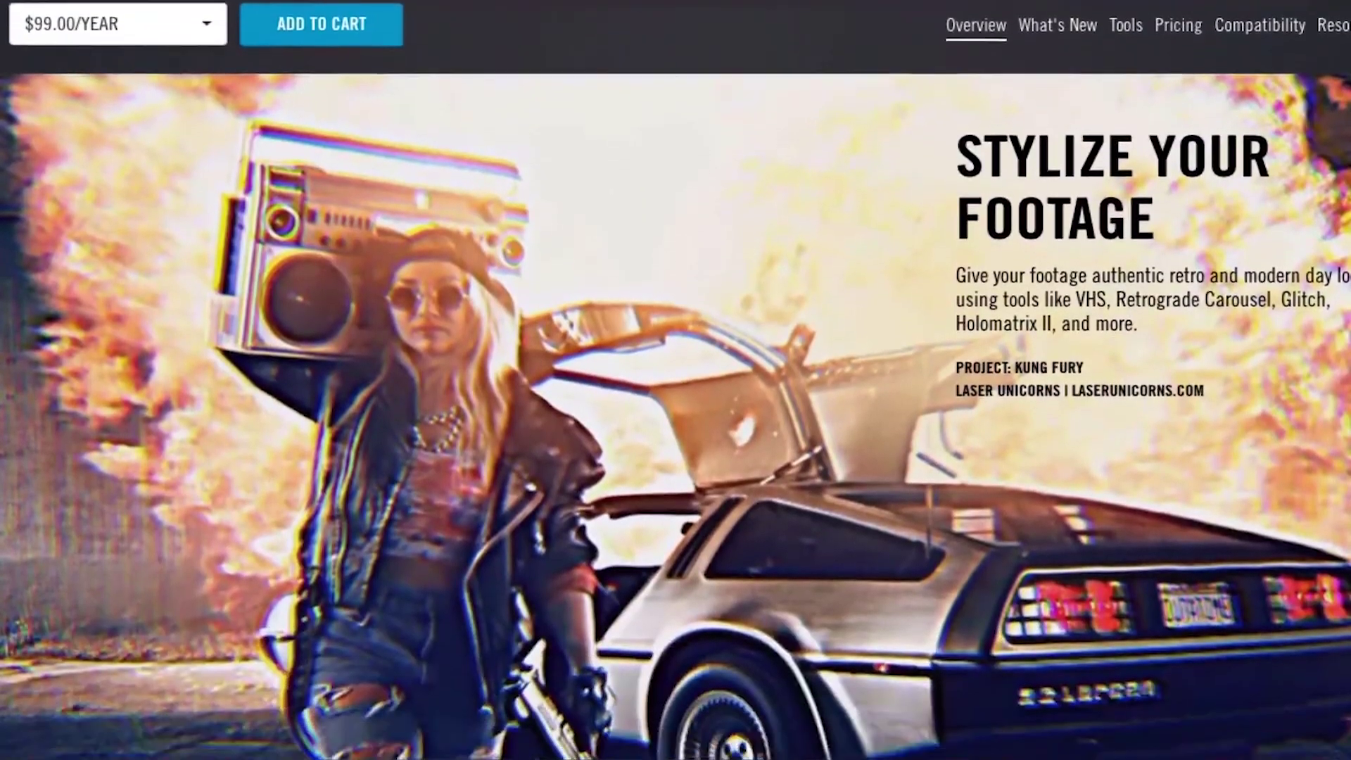
scroll(676, 380, down, 6)
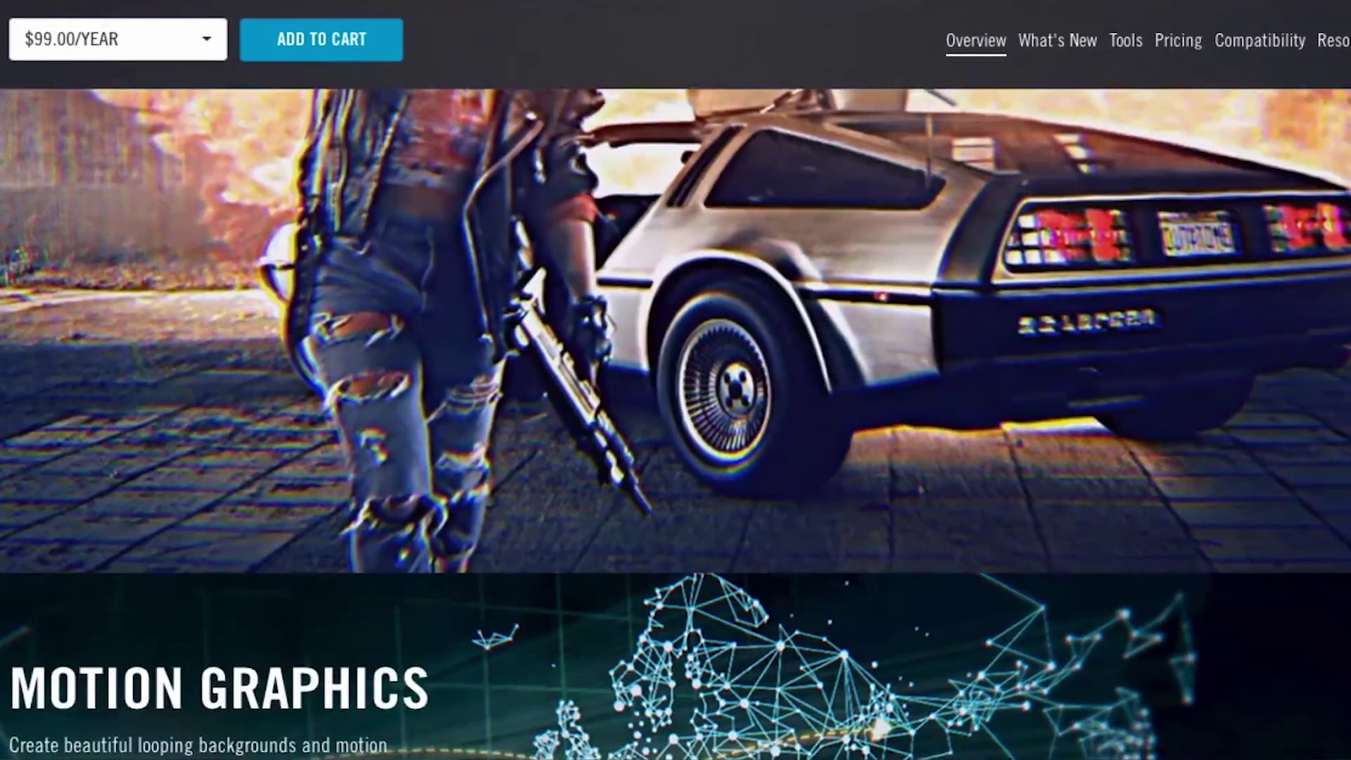
scroll(676, 380, down, 6)
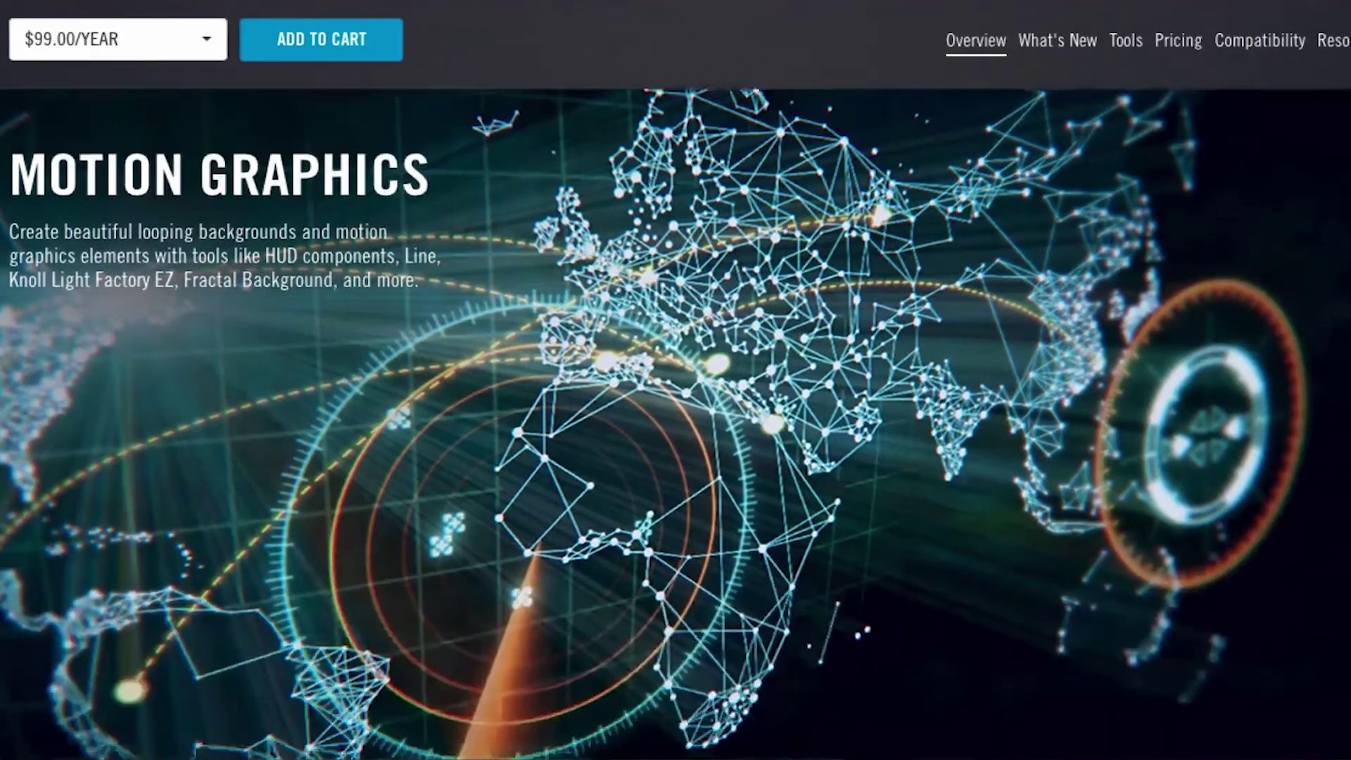
scroll(675, 379, down, 6)
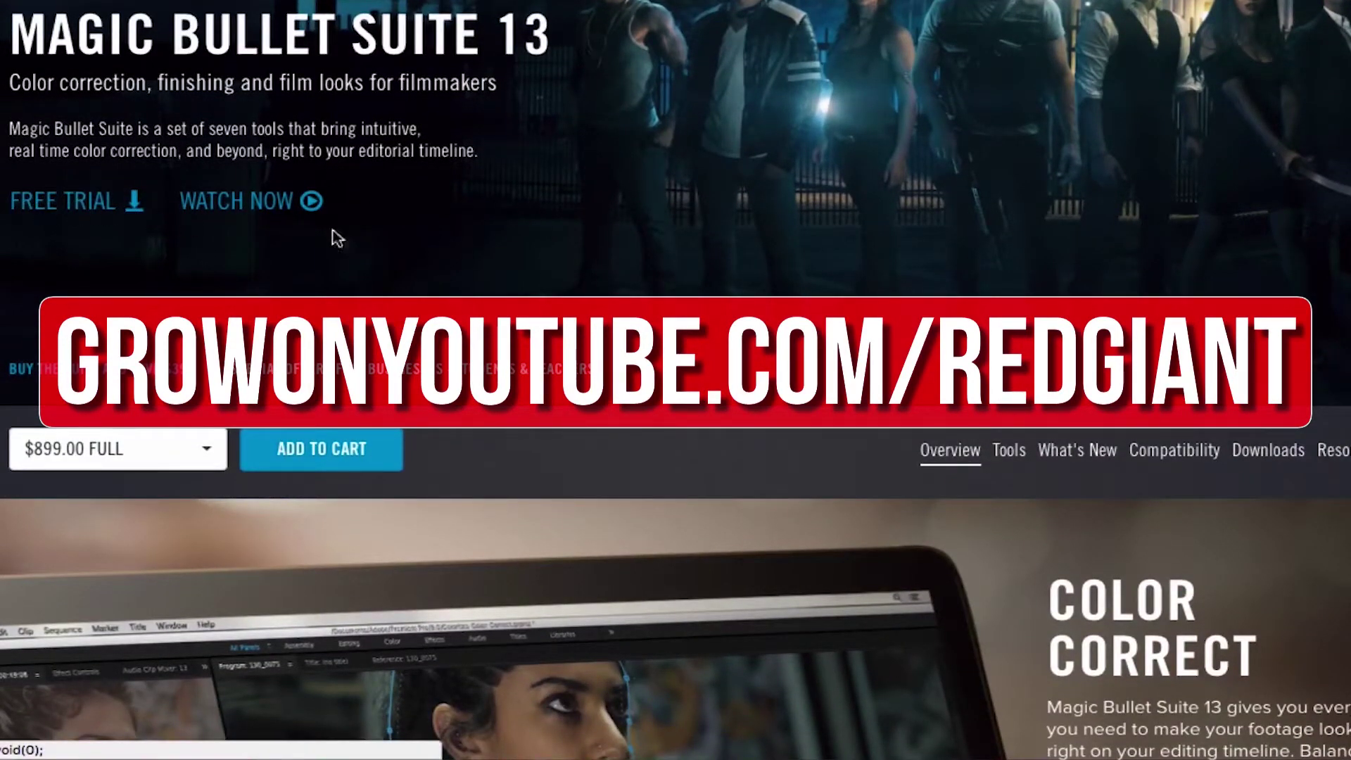
- Scroll the Red Giant product catalogue down to Magic Bullet Looks, Denoiser III and Colorista IV
scroll(1273, 277, down, 3)
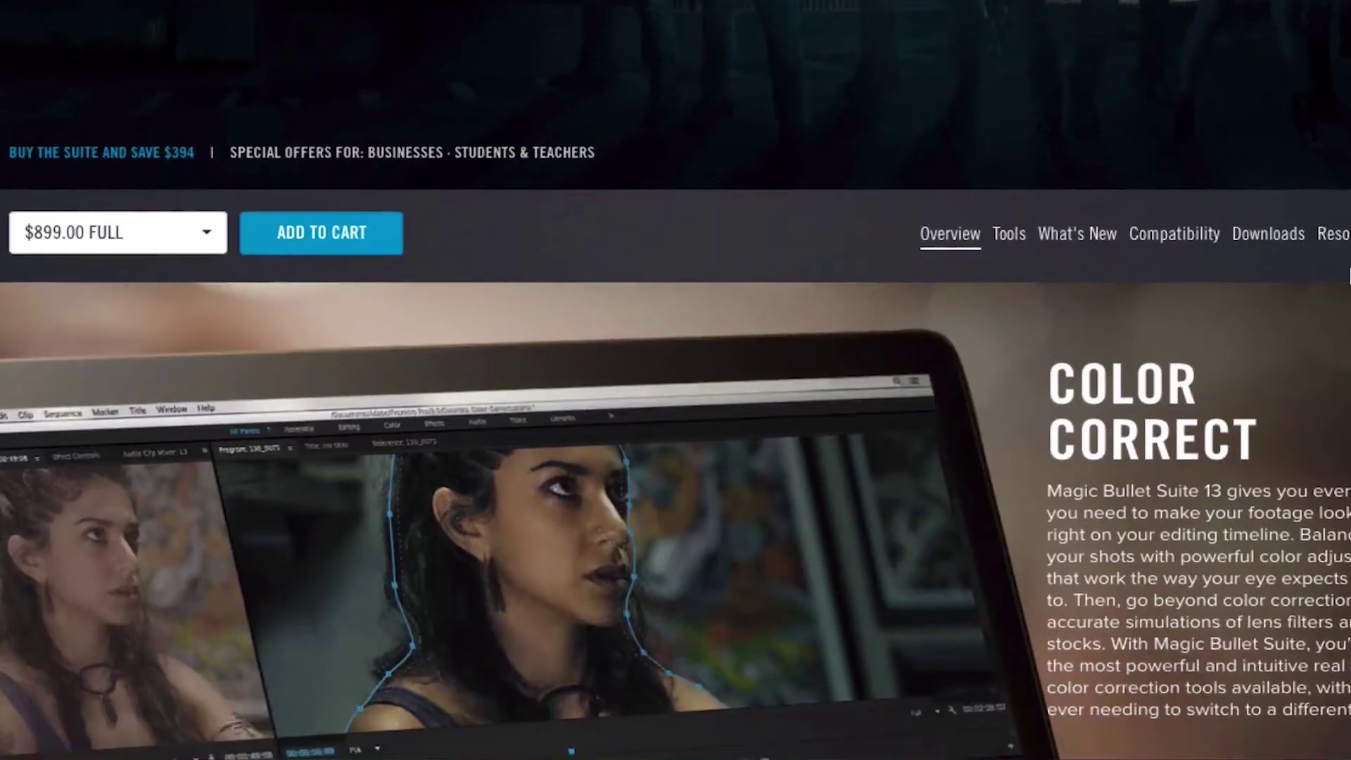
scroll(1349, 276, down, 3)
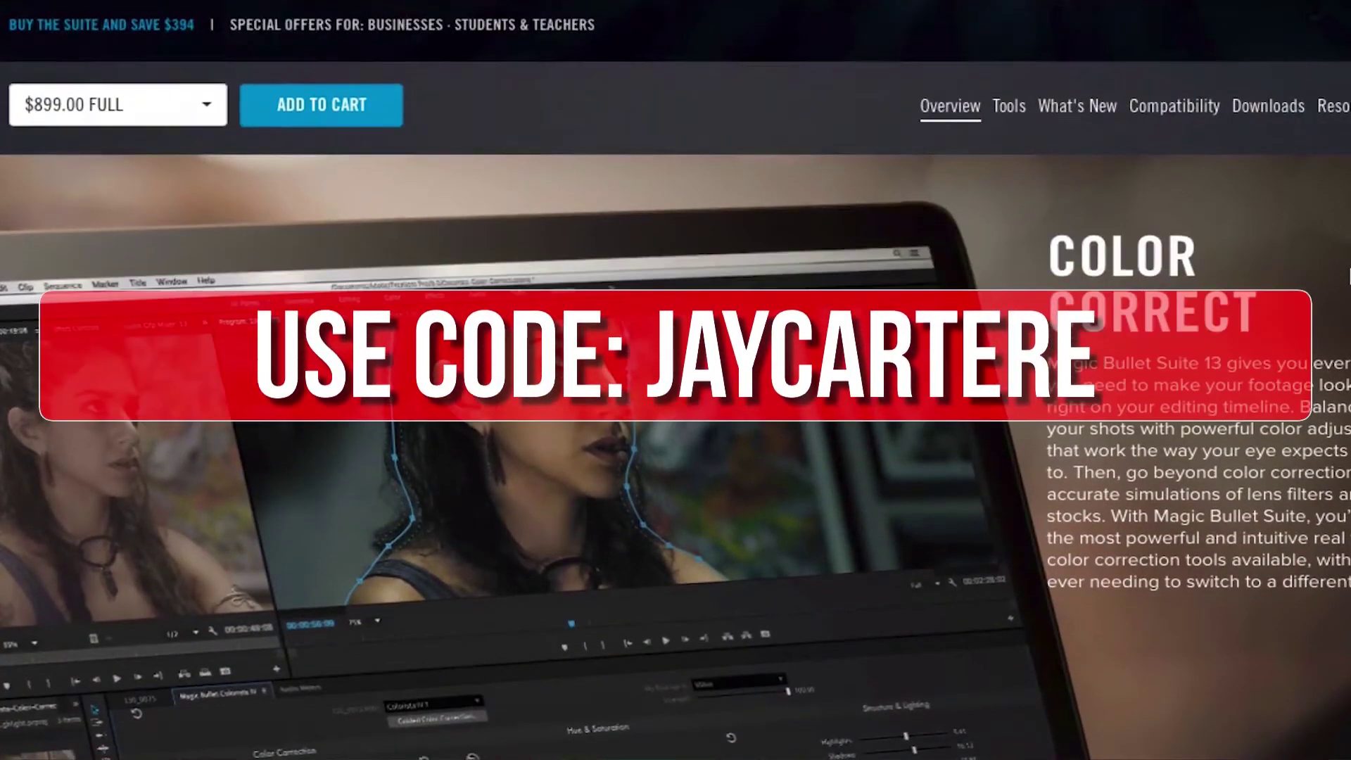
scroll(676, 422, down, 1)
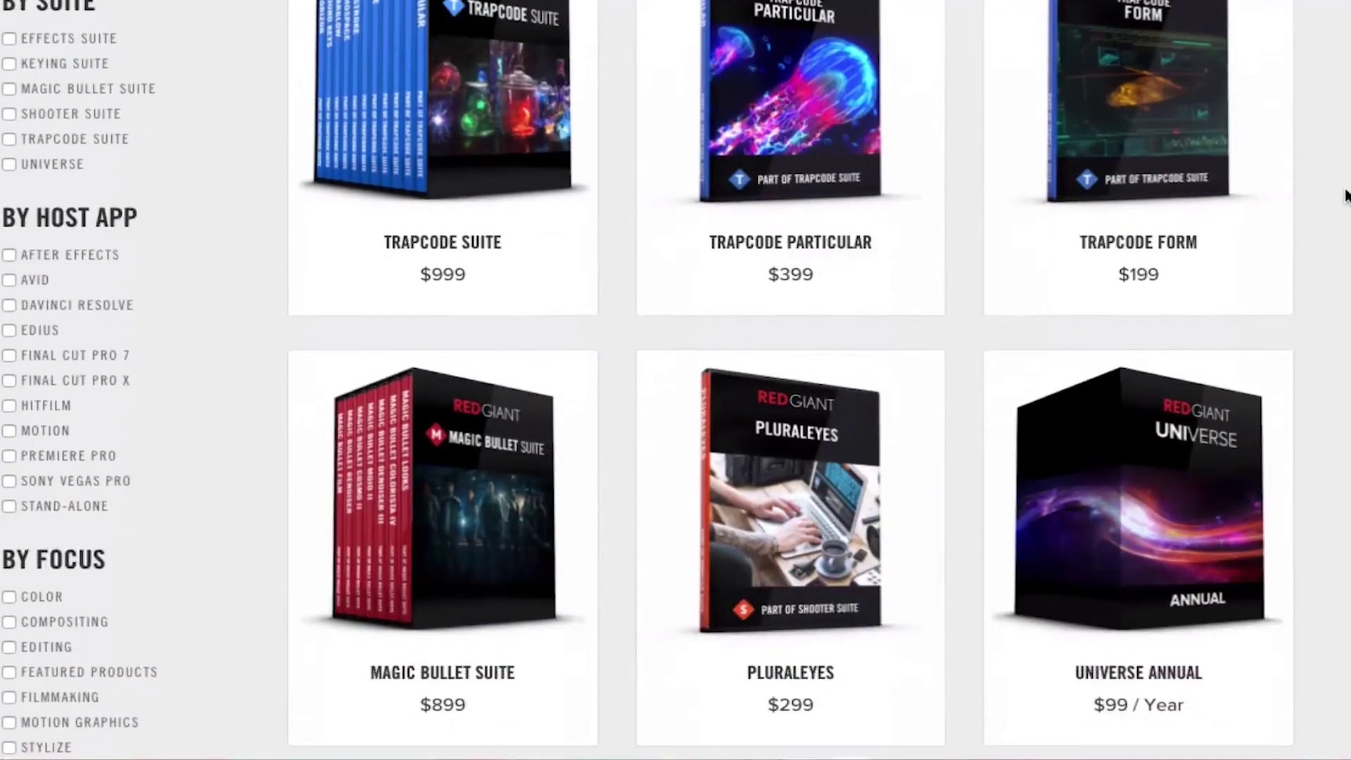
scroll(1345, 196, down, 5)
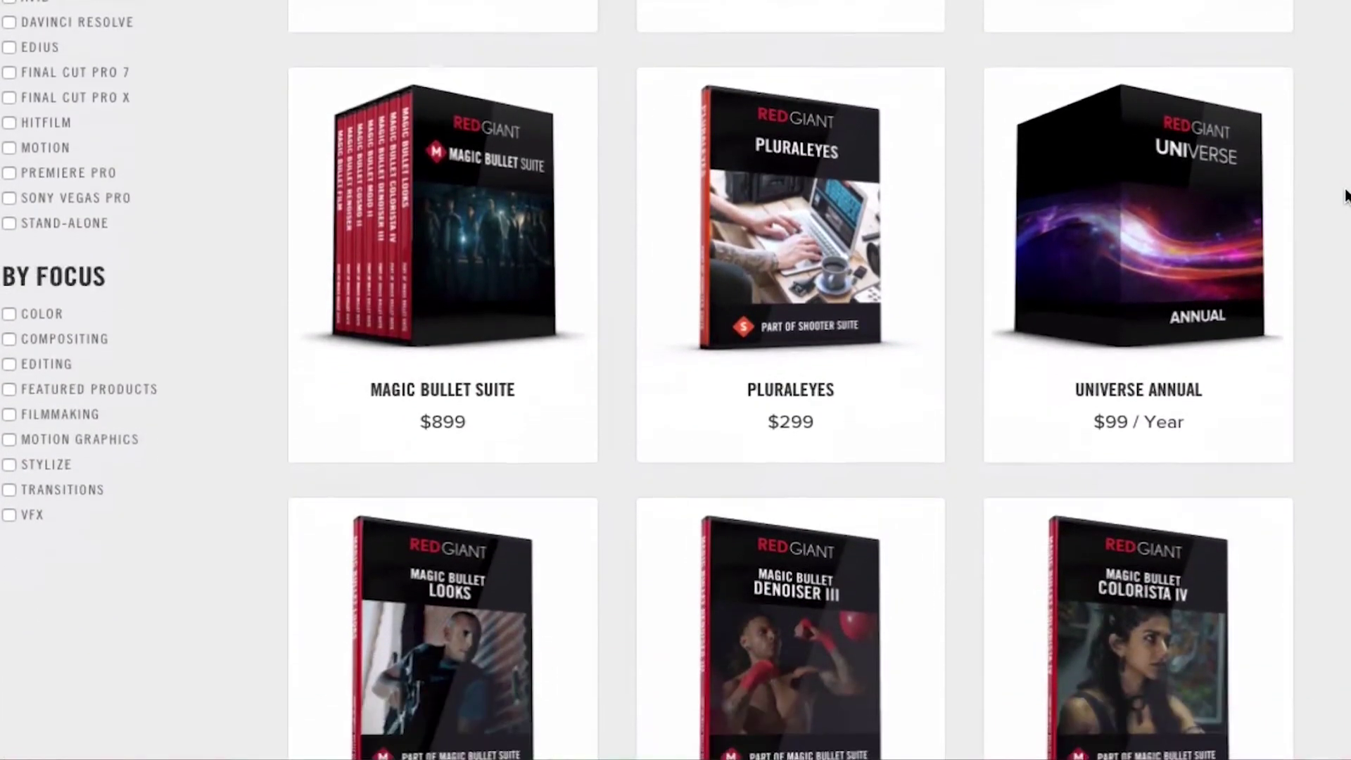
scroll(1345, 195, down, 3)
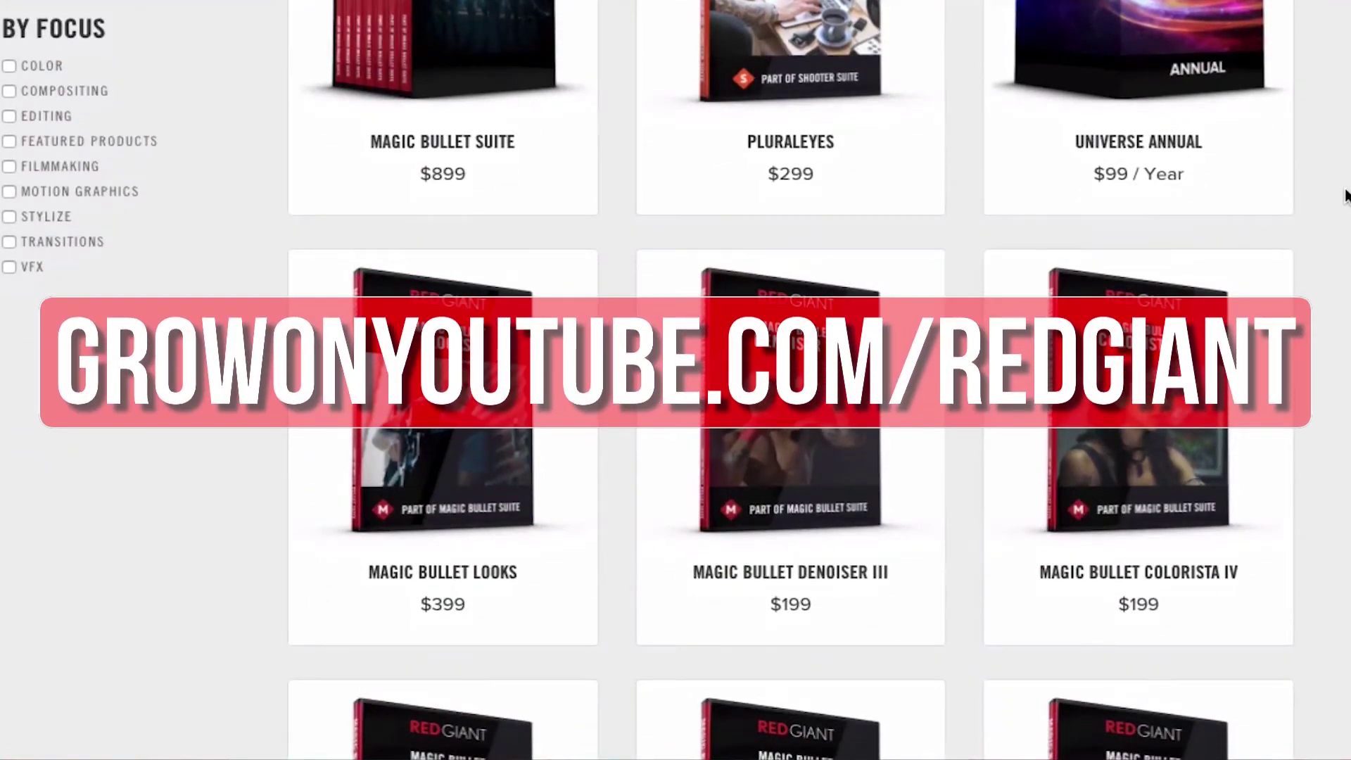
scroll(1345, 196, down, 4)
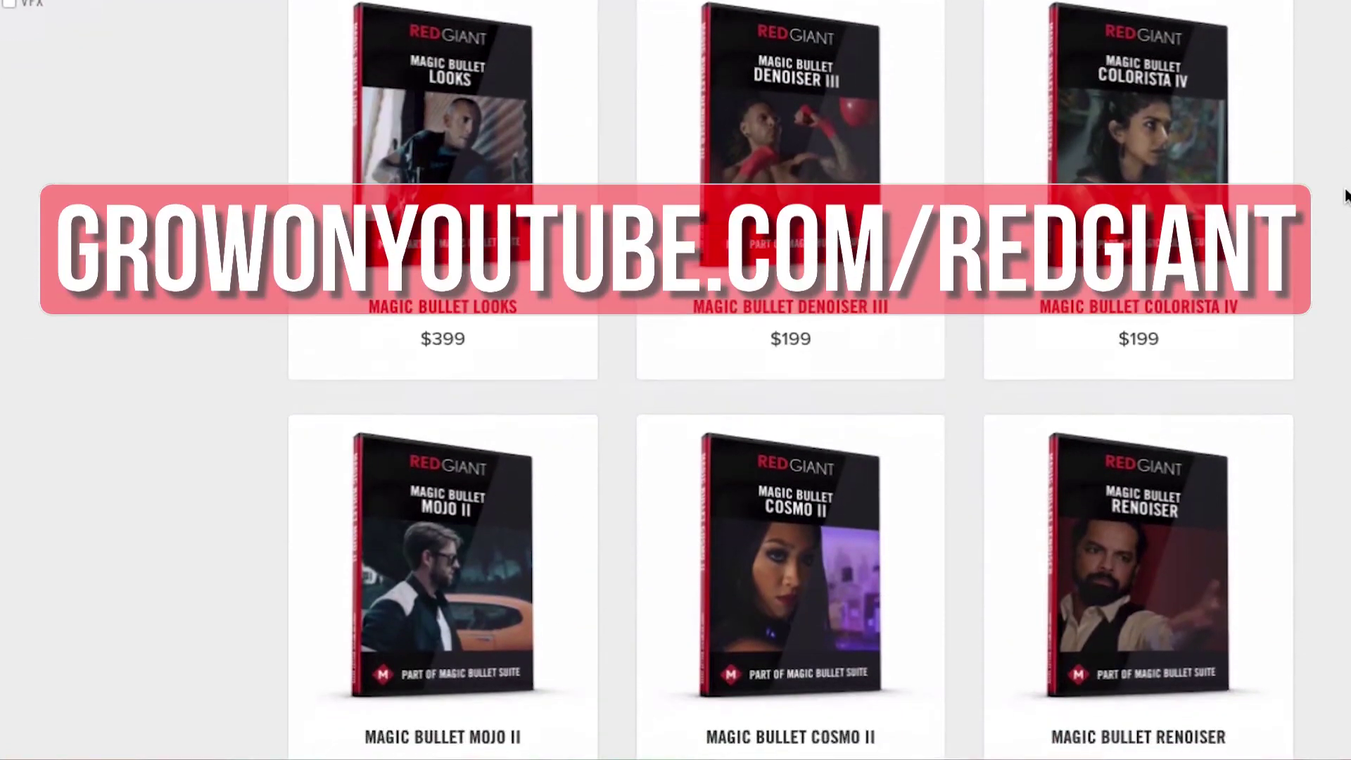
scroll(1345, 196, down, 2)
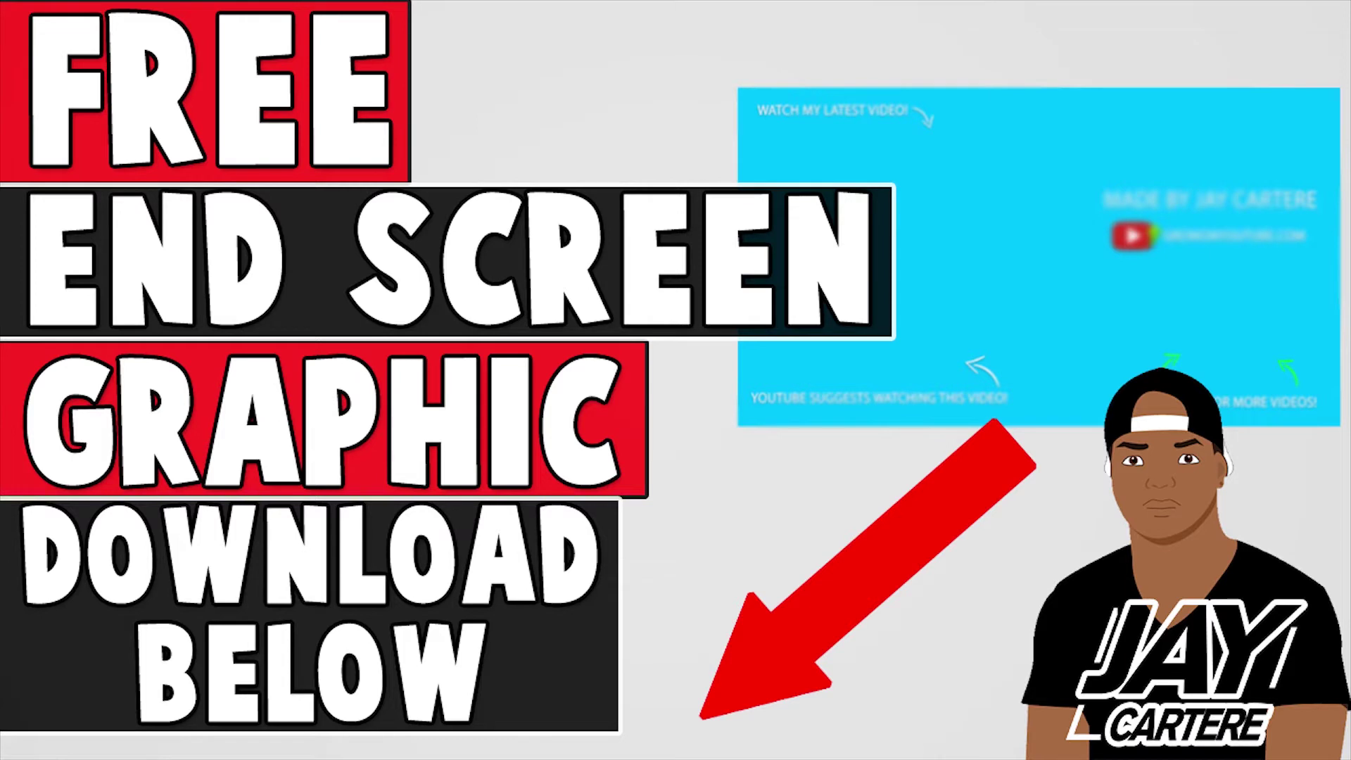